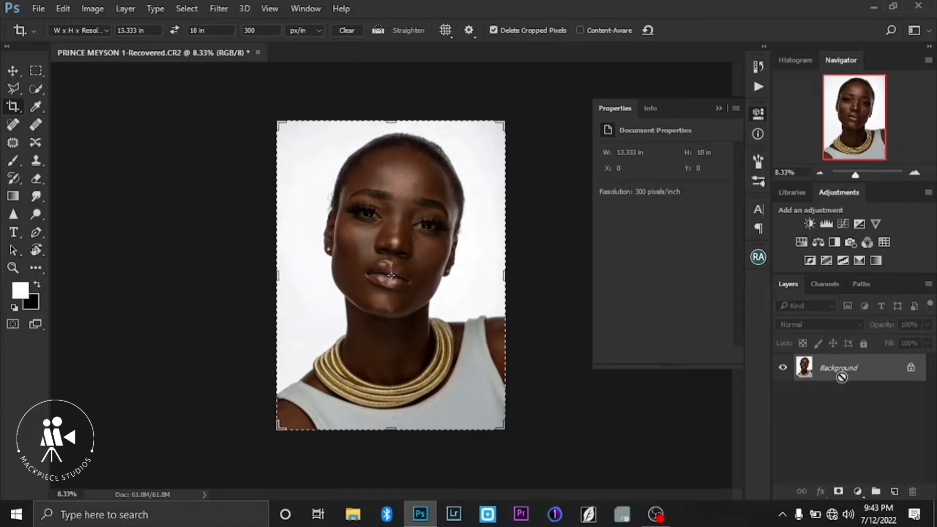
Duplicate the Background layer twice, naming the upper copy "texture" and the lower copy "tones".
key("ctrl+j")
key("ctrl+j")
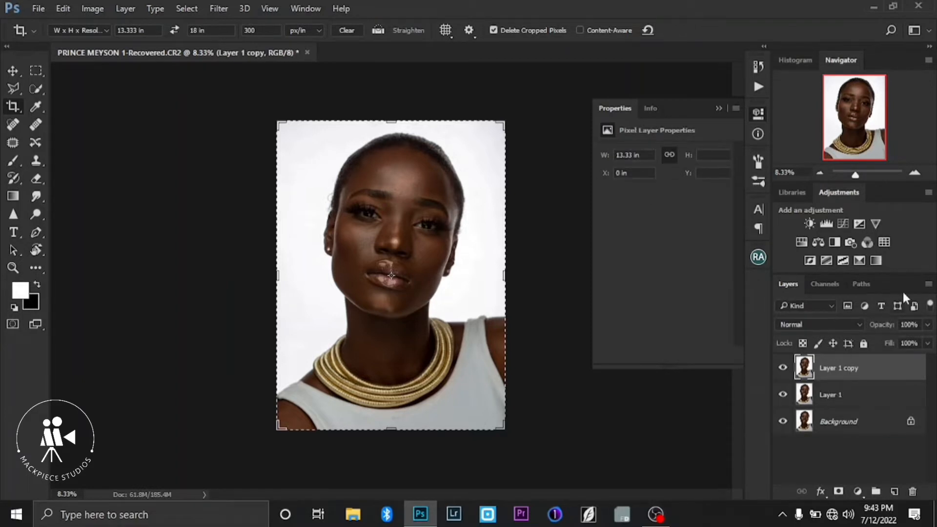
double_click(840, 370)
type("texture")
key("Return")
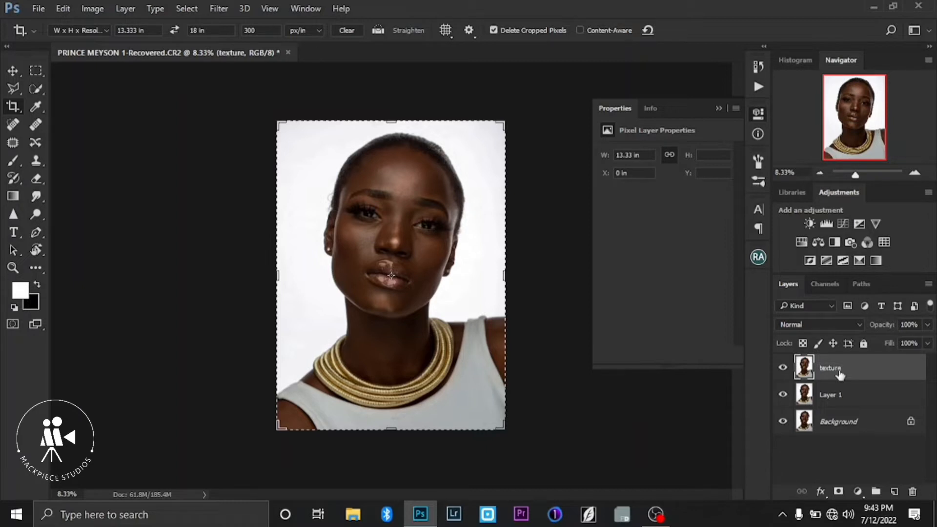
double_click(834, 394)
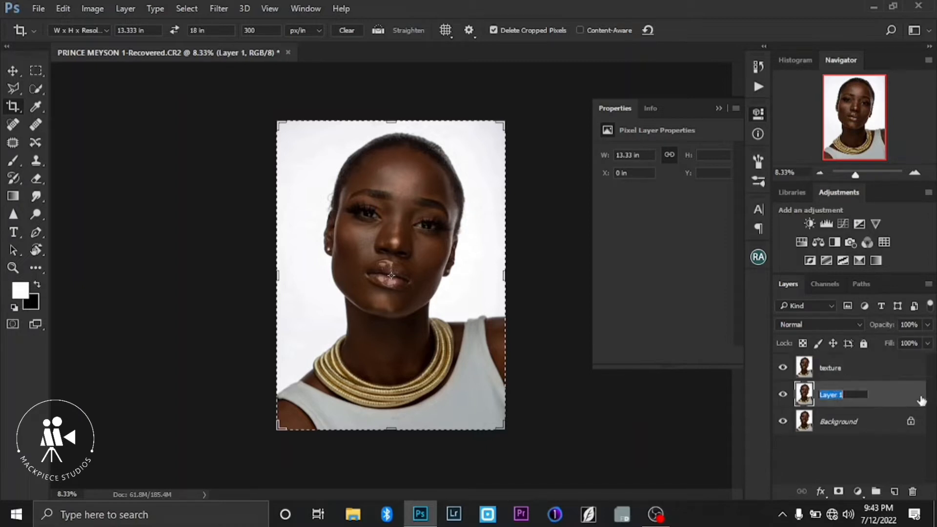
type("tones")
left_click(920, 398)
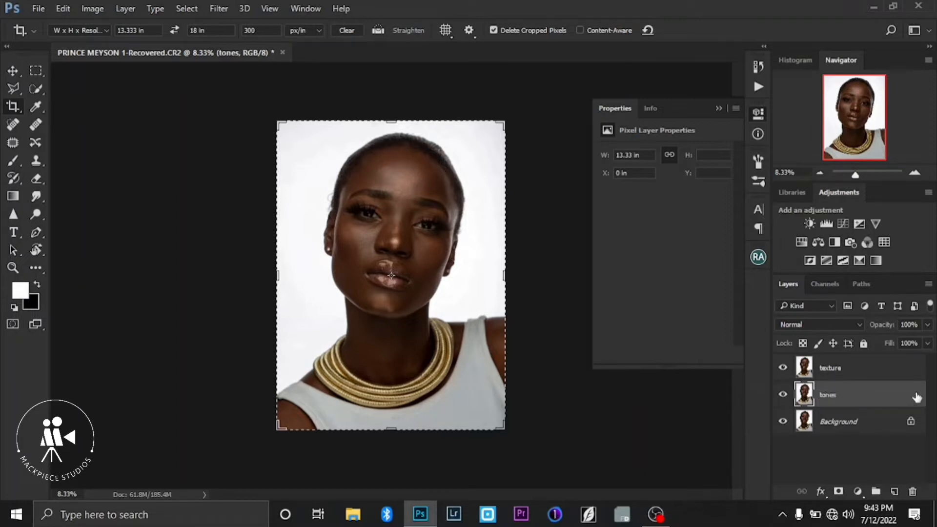
Group the texture and tones layers and name the group "frequency separation".
left_click(878, 371, "shift")
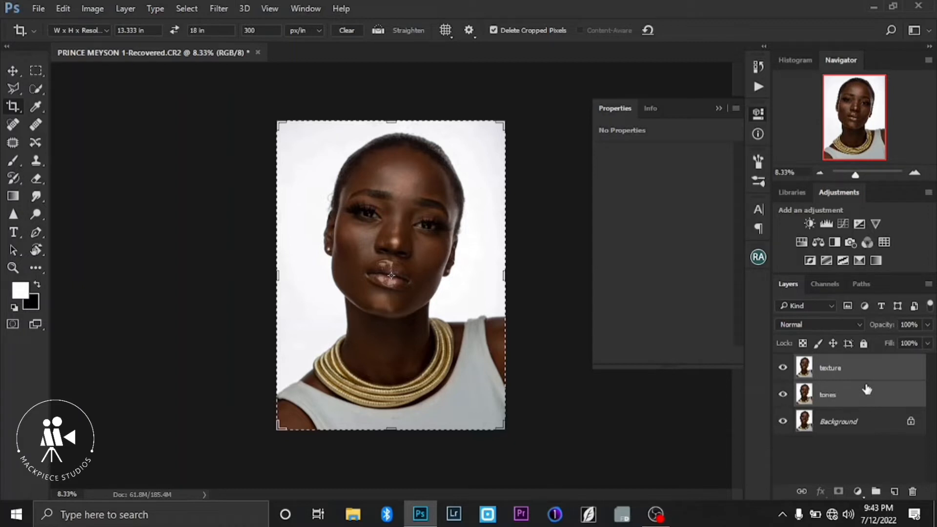
key("ctrl+g")
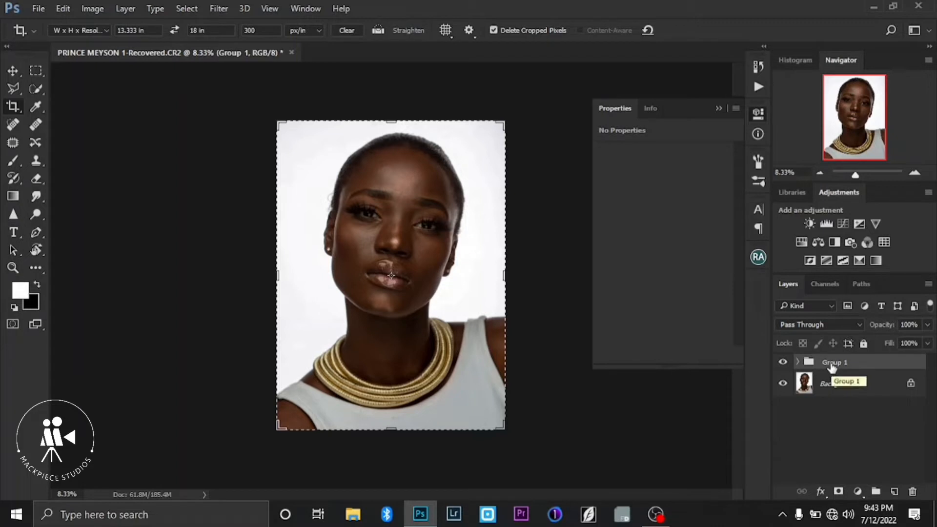
double_click(832, 364)
type("frequency separation")
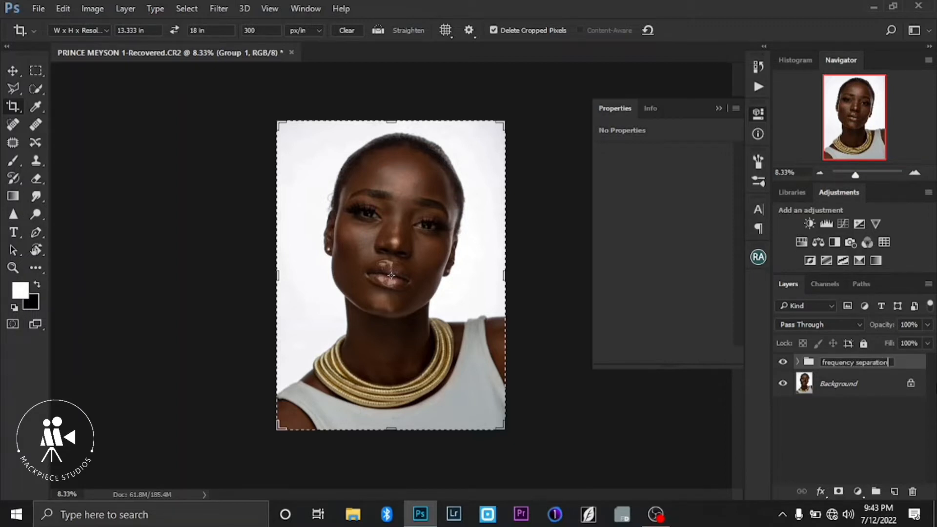
key("Return")
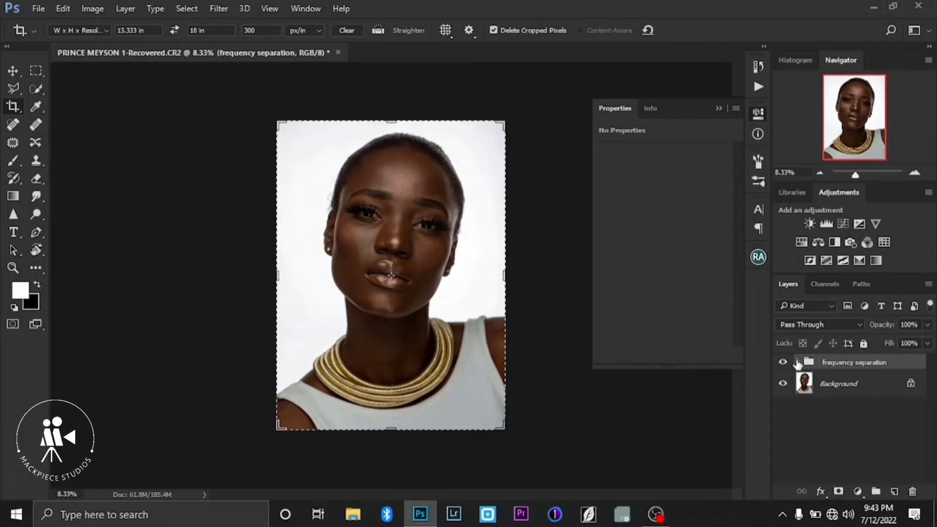
Expand the frequency separation group, hide its texture layer and make the tones layer active.
left_click(795, 362)
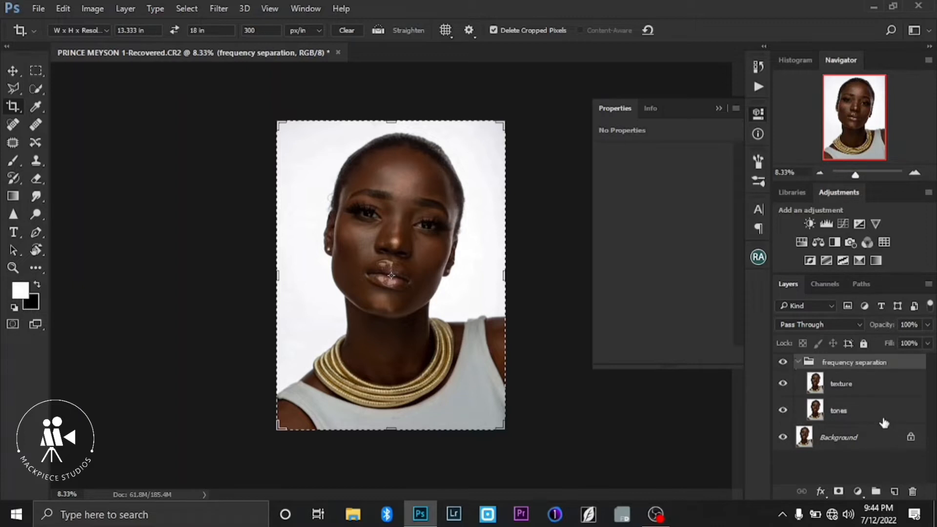
left_click(783, 385)
left_click(850, 418)
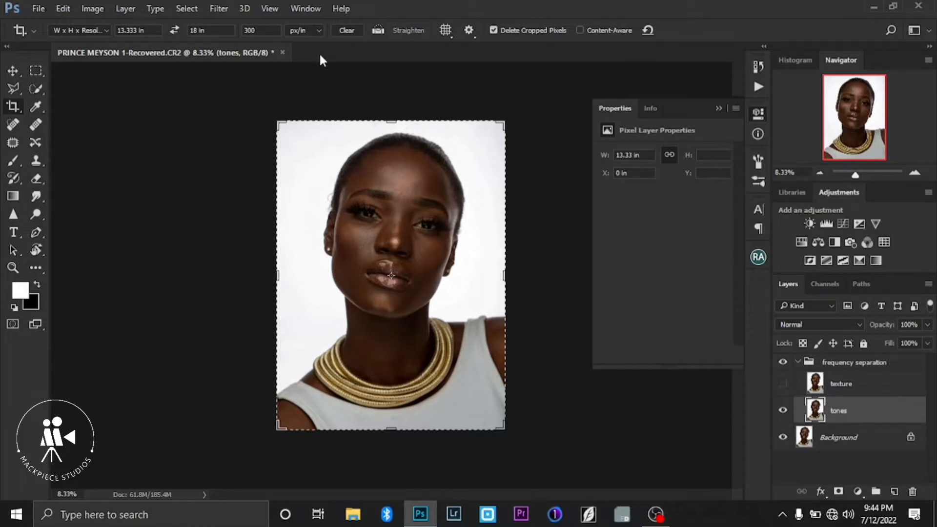
Blur the tones layer with a Gaussian Blur of 7.0 pixels radius.
left_click(218, 9)
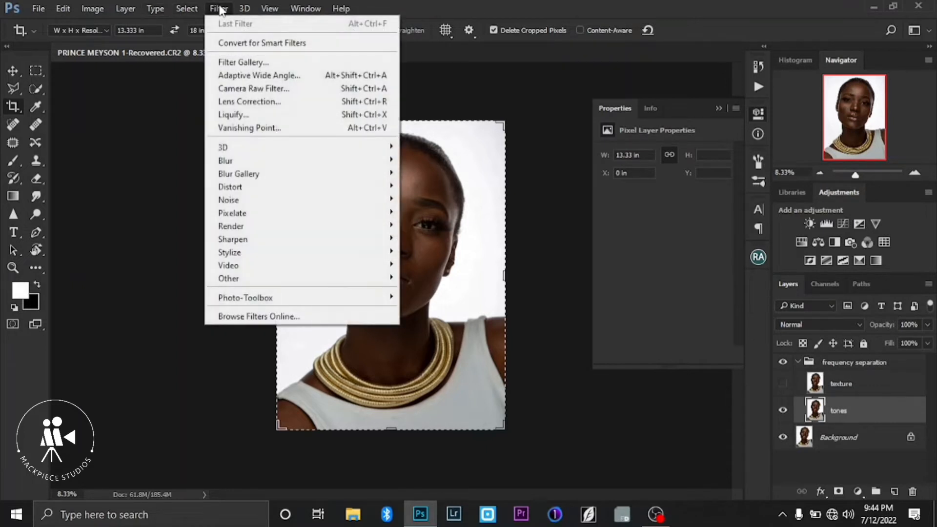
mouse_move(240, 165)
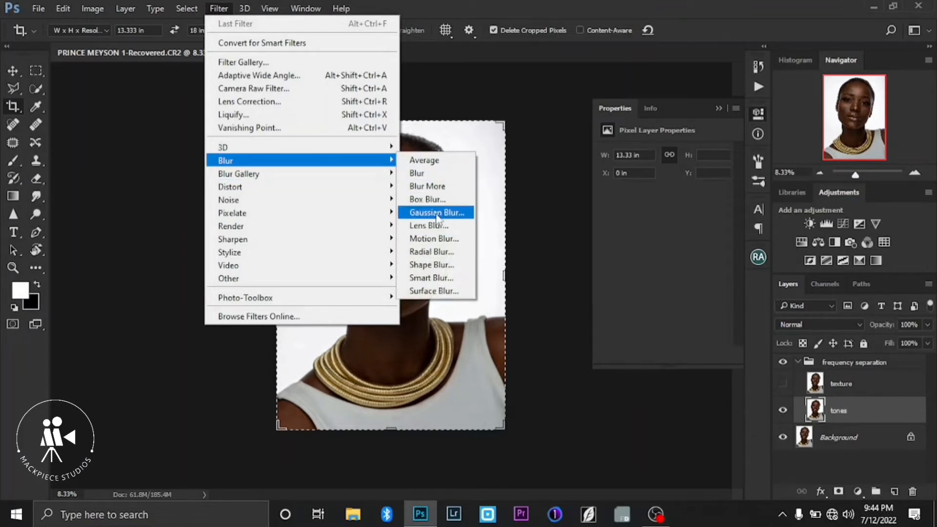
left_click(438, 213)
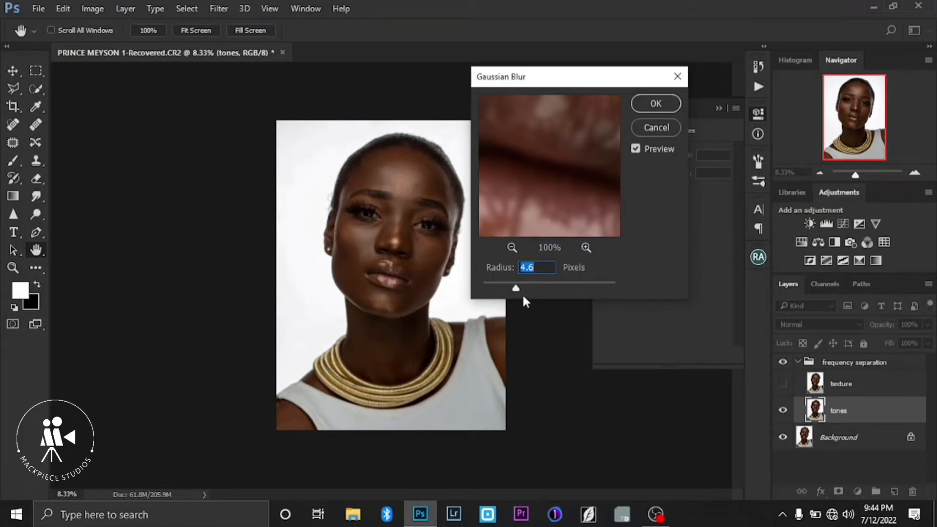
left_click_drag(515, 287, 519, 287)
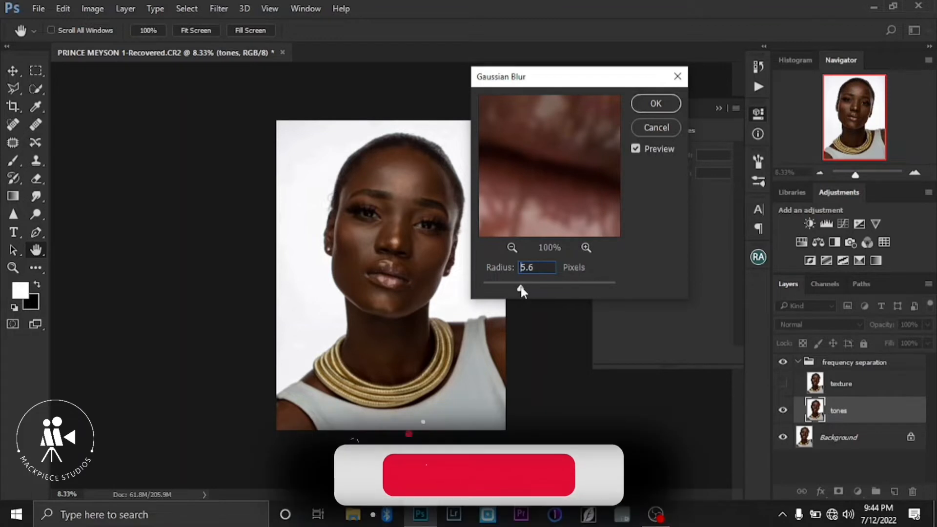
left_click(424, 274, "ctrl")
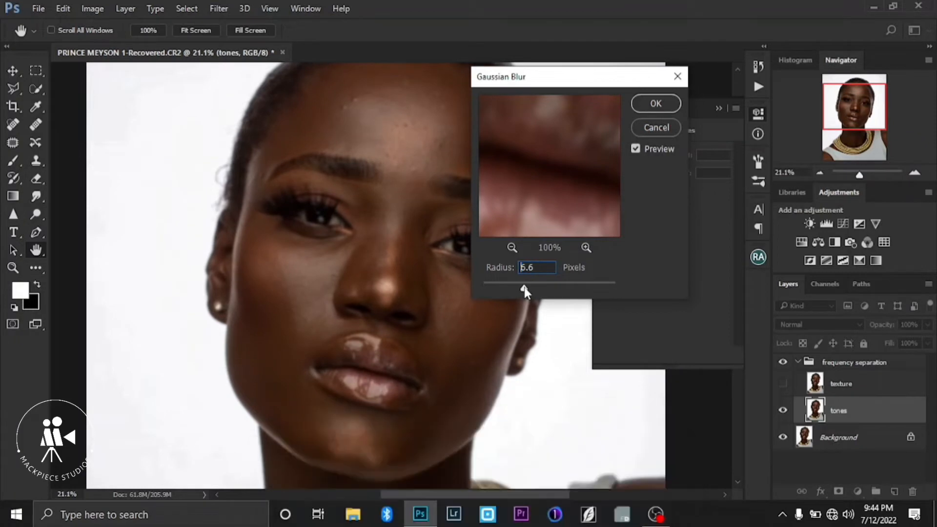
left_click_drag(521, 287, 525, 288)
left_click_drag(530, 82, 548, 86)
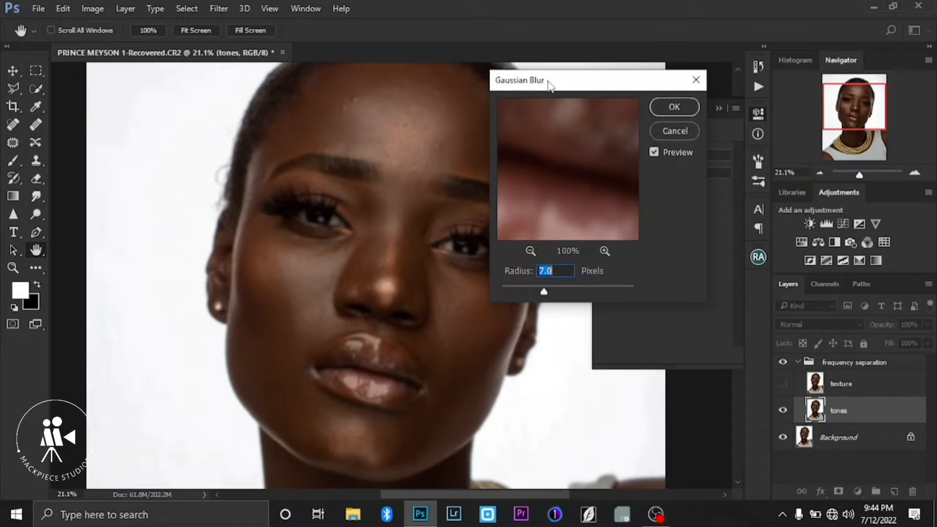
left_click(668, 107)
key("c")
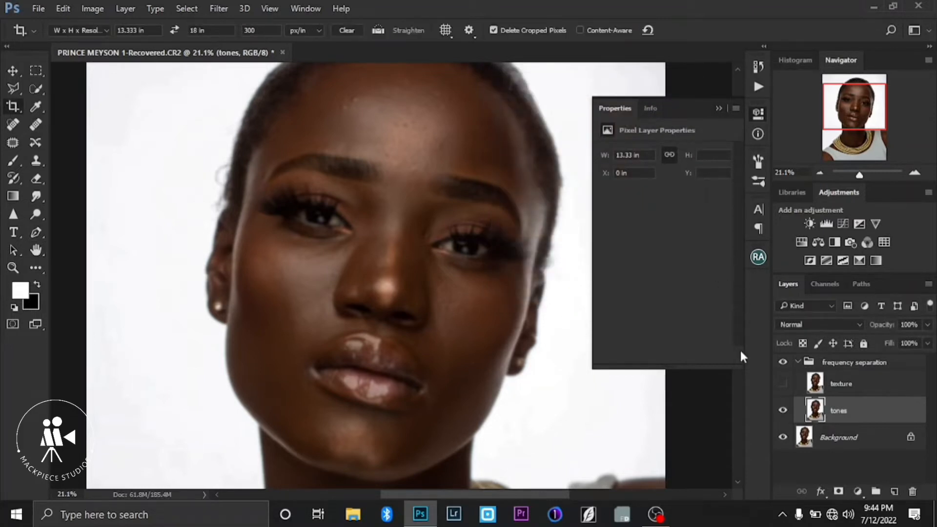
Show the texture layer again and start Apply Image on it with tones as the source layer.
left_click(782, 384)
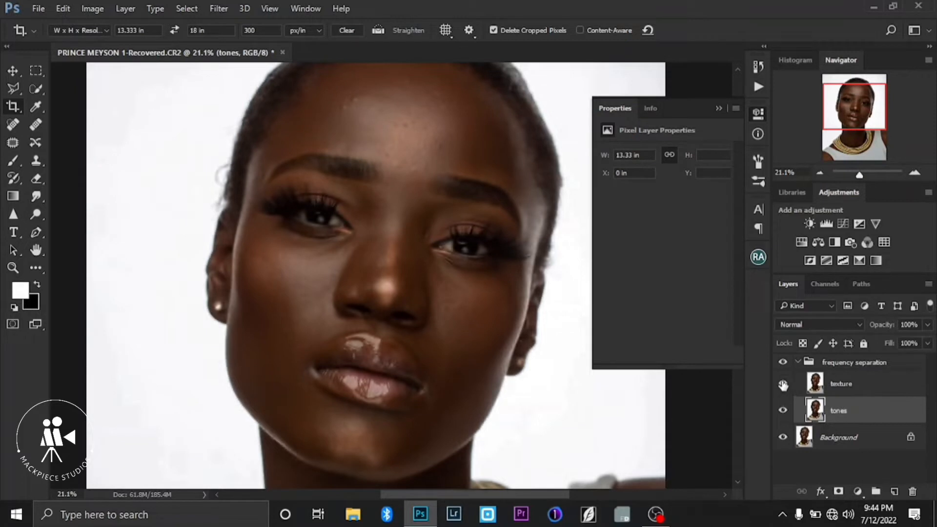
left_click(853, 385)
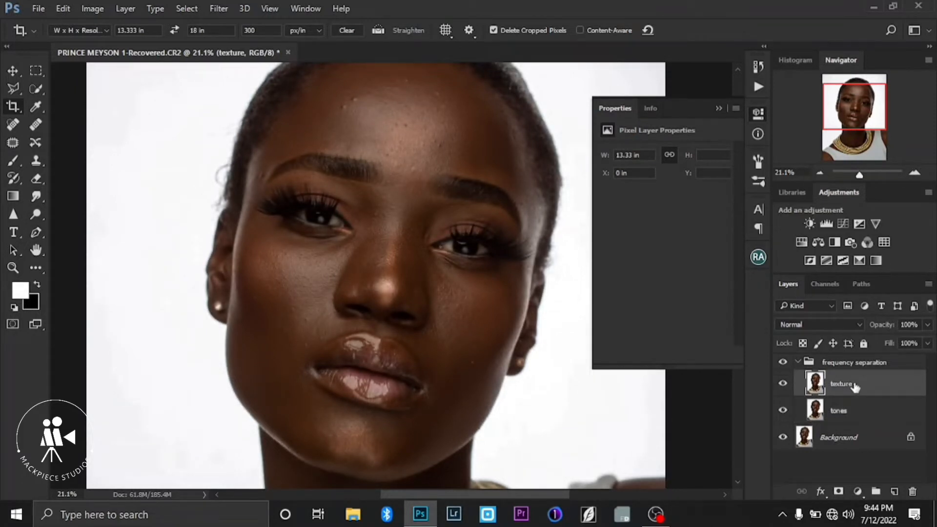
left_click(93, 9)
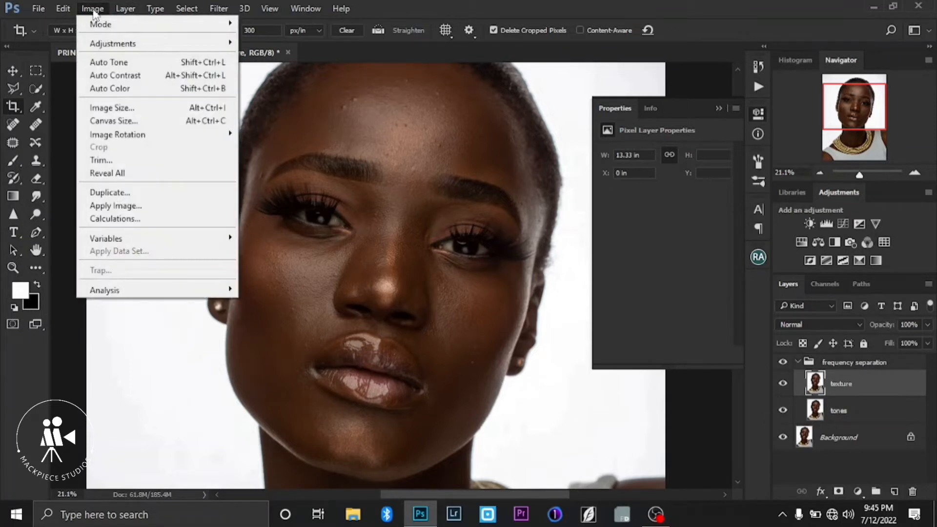
left_click(114, 205)
left_click_drag(615, 171, 669, 116)
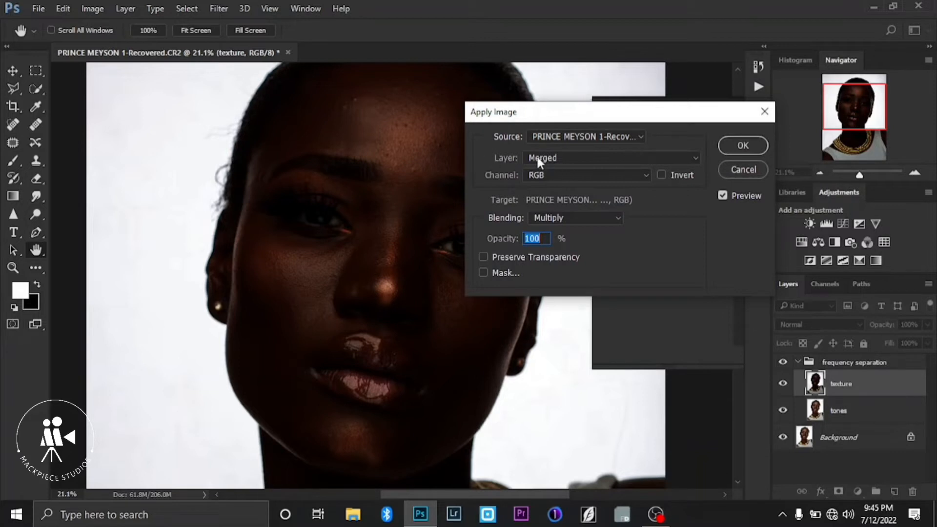
left_click(563, 156)
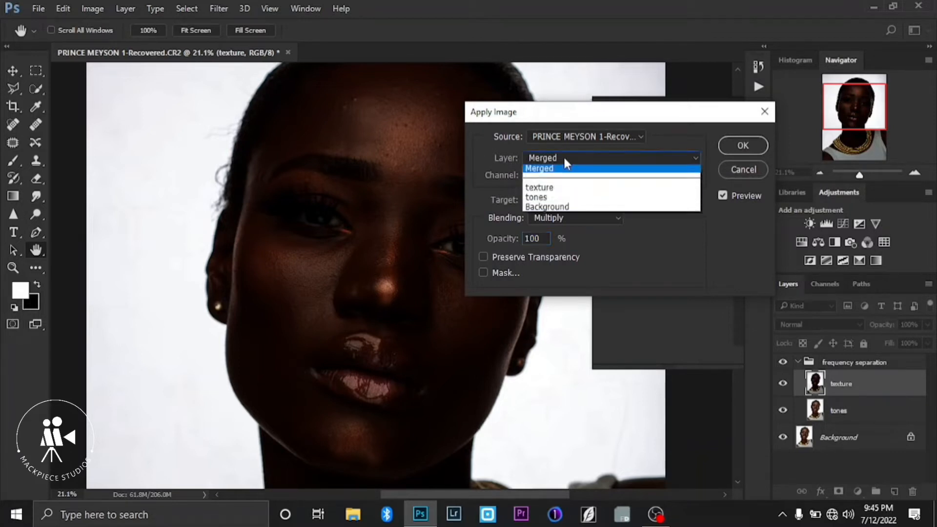
left_click(554, 201)
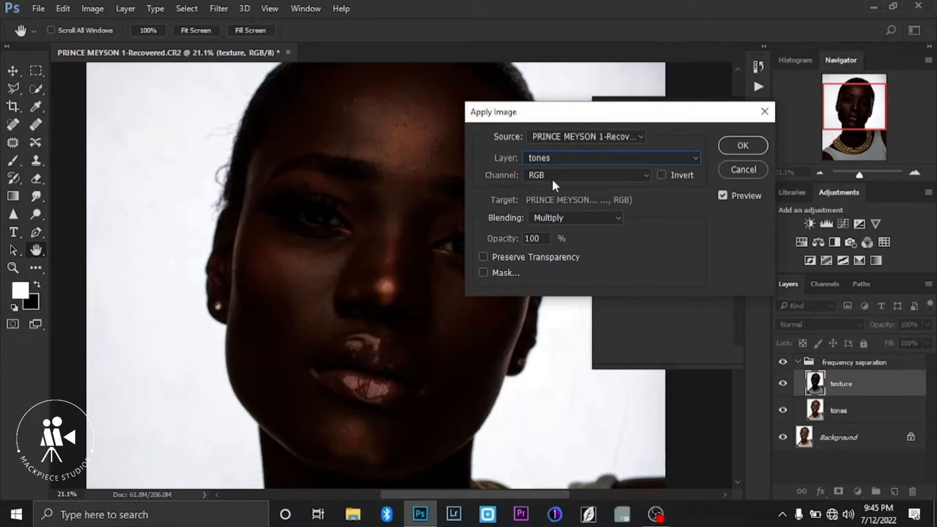
Apply the image with Subtract blending, scale 2 and offset 128, and set the texture layer's blend mode to Linear Light.
left_click(551, 218)
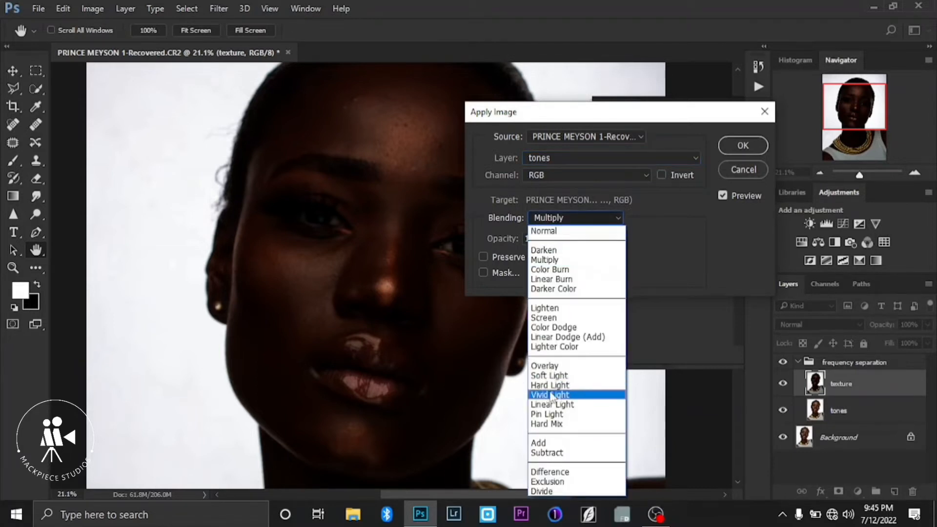
left_click(547, 452)
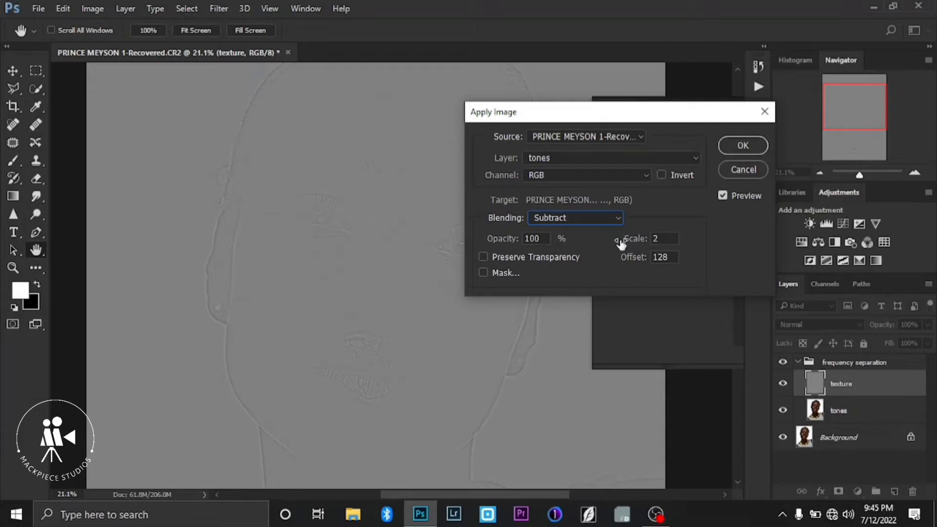
left_click(722, 196)
left_click(722, 196)
left_click(730, 147)
key("c")
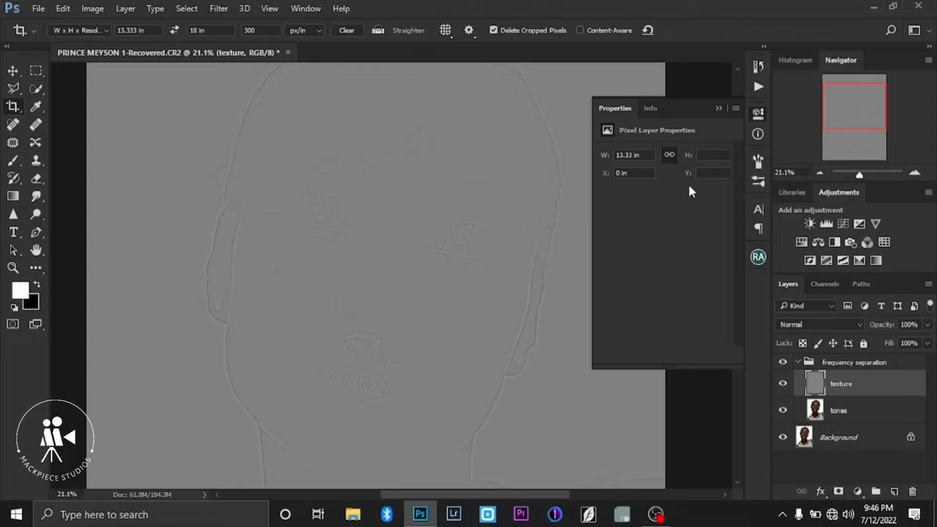
left_click(812, 325)
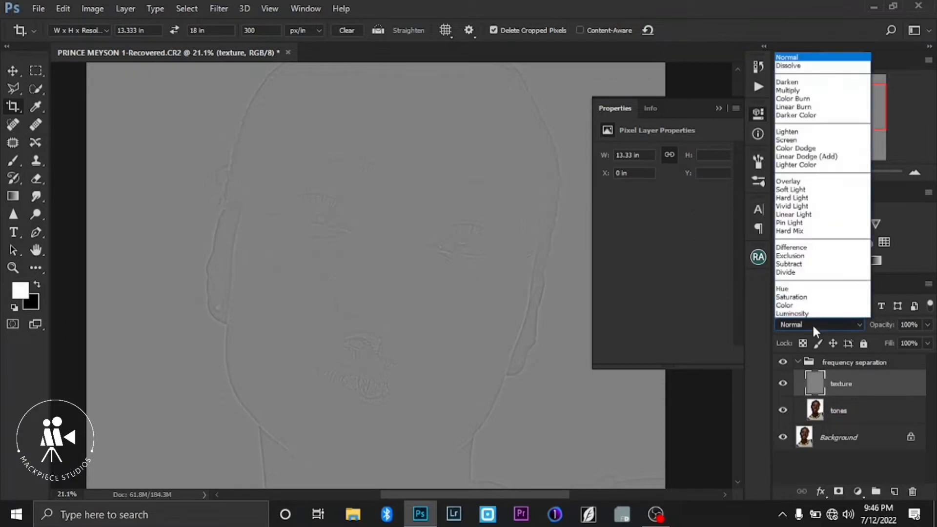
left_click(794, 215)
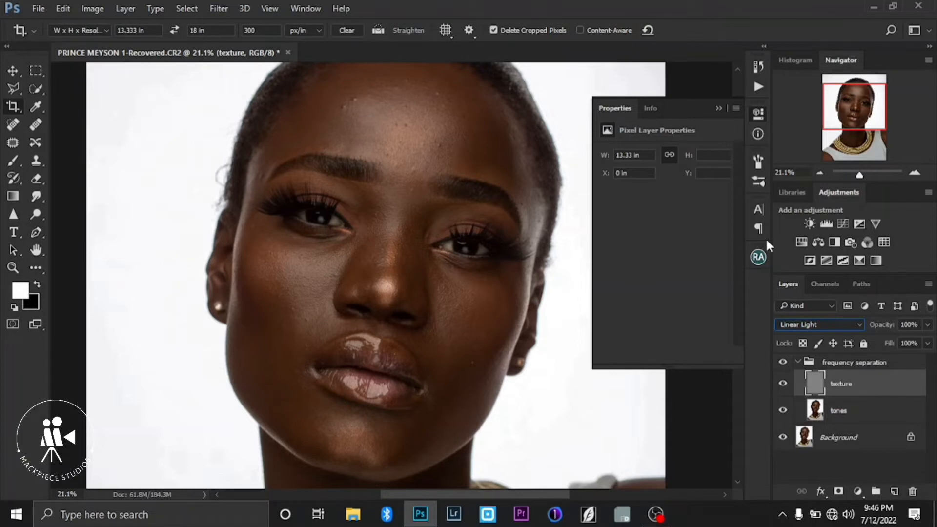
Activate the Mixer Brush on the tones layer and clean the brush.
left_click(860, 412)
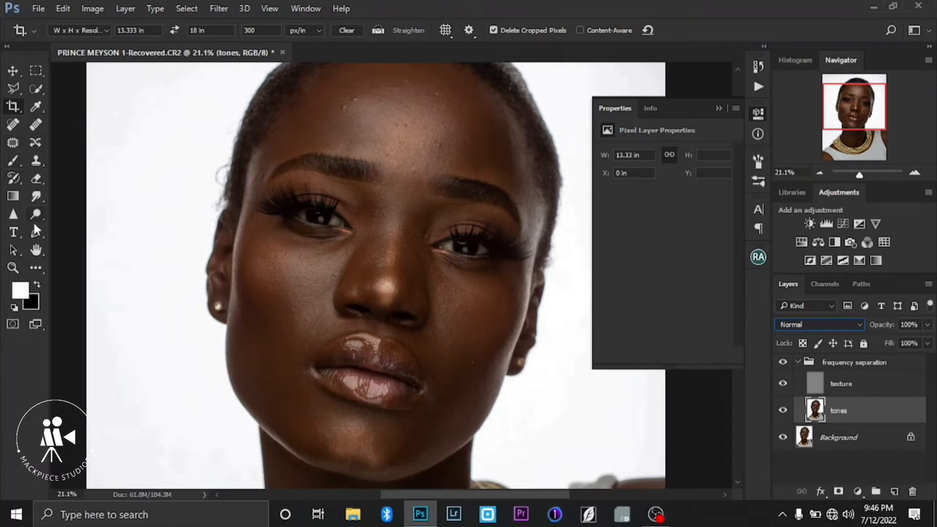
left_click(35, 268)
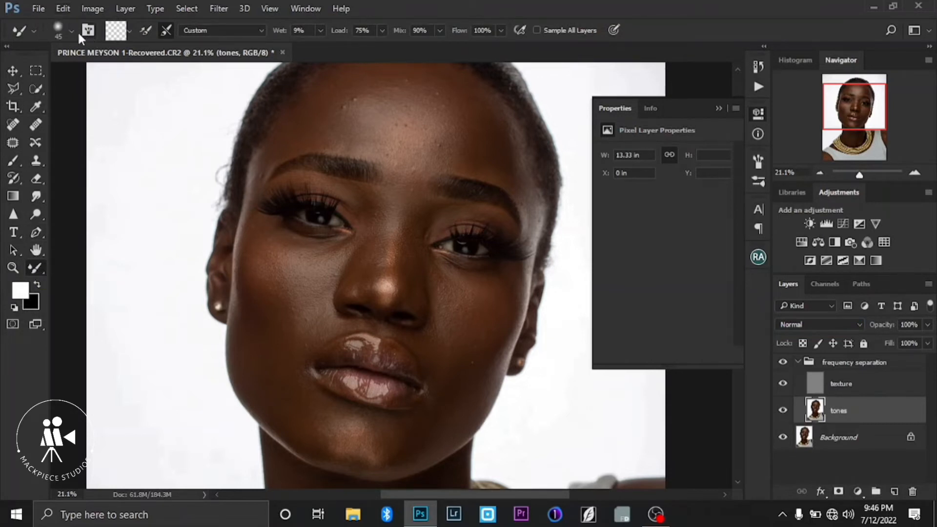
left_click(130, 30)
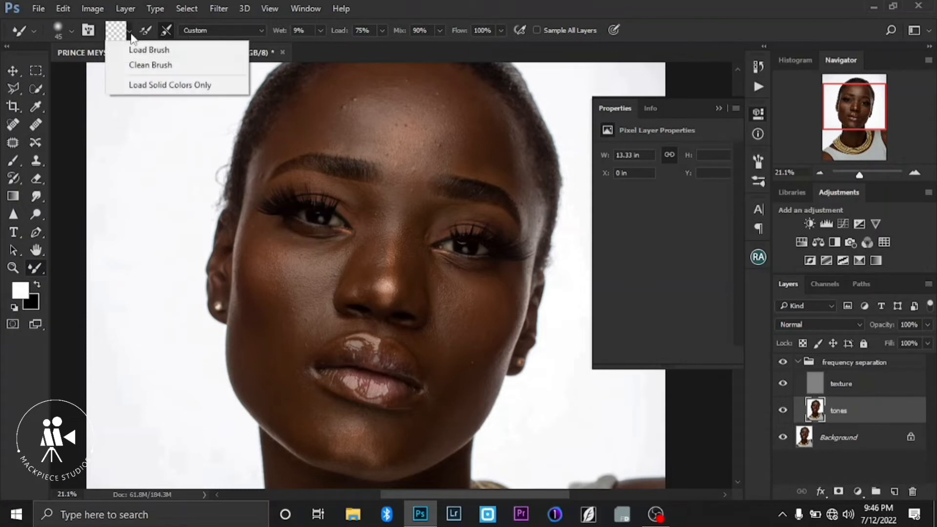
left_click(143, 65)
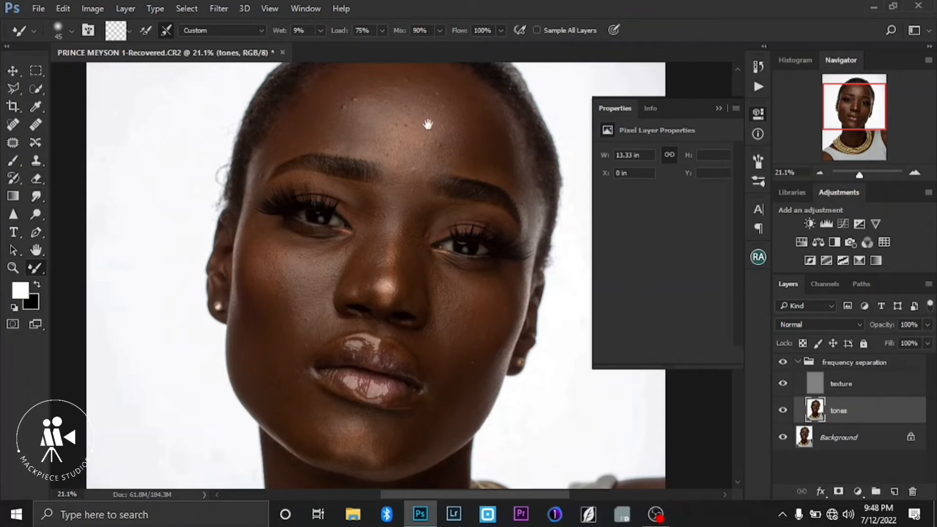
Enlarge the Mixer Brush to 175 pixels for blending the forehead on the tones layer.
left_click_drag(429, 115, 377, 151)
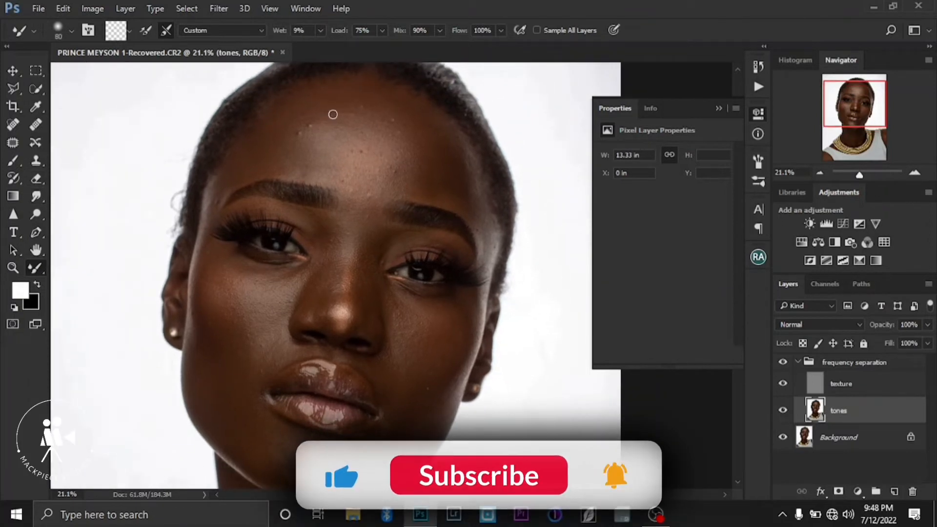
key("bracketright")
key("bracketright")
key("bracketright")
key("bracketright")
key("bracketright")
key("bracketright")
key("bracketright")
key("bracketright")
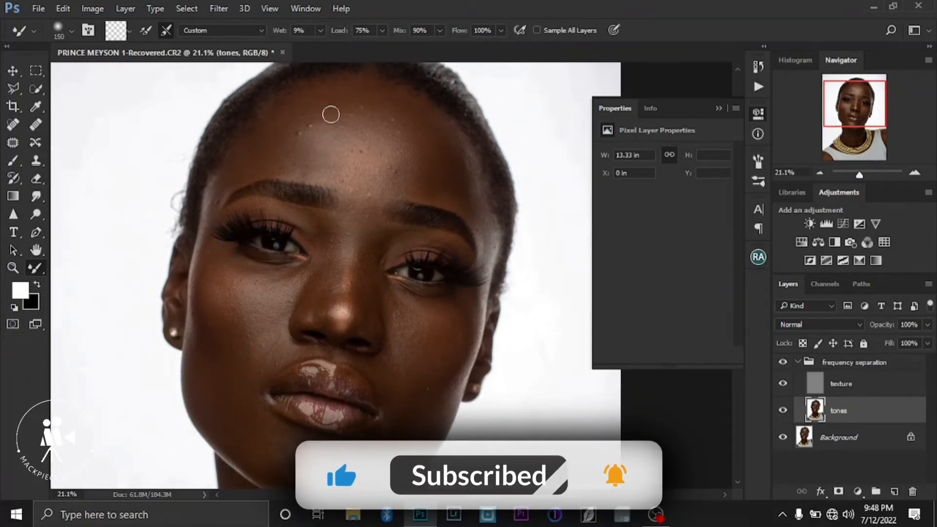
left_click_drag(311, 147, 294, 162)
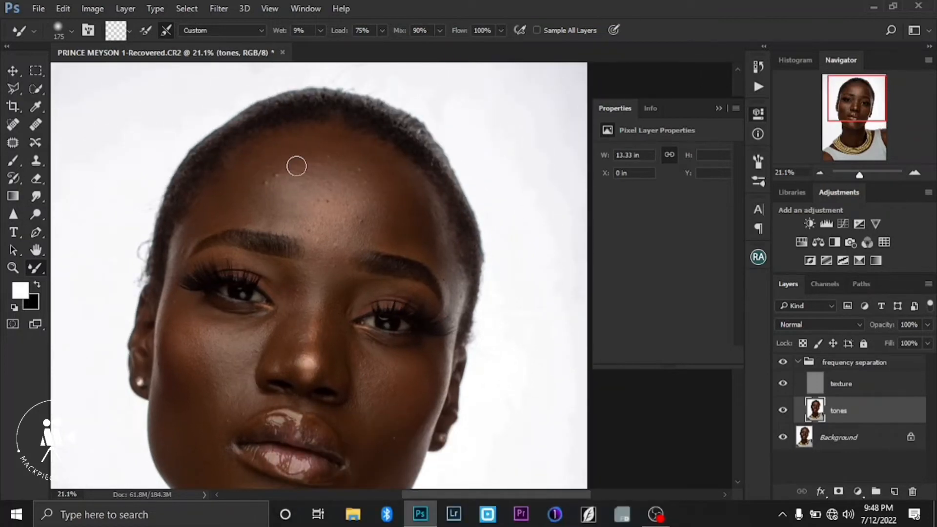
scroll(296, 166, "up", 3)
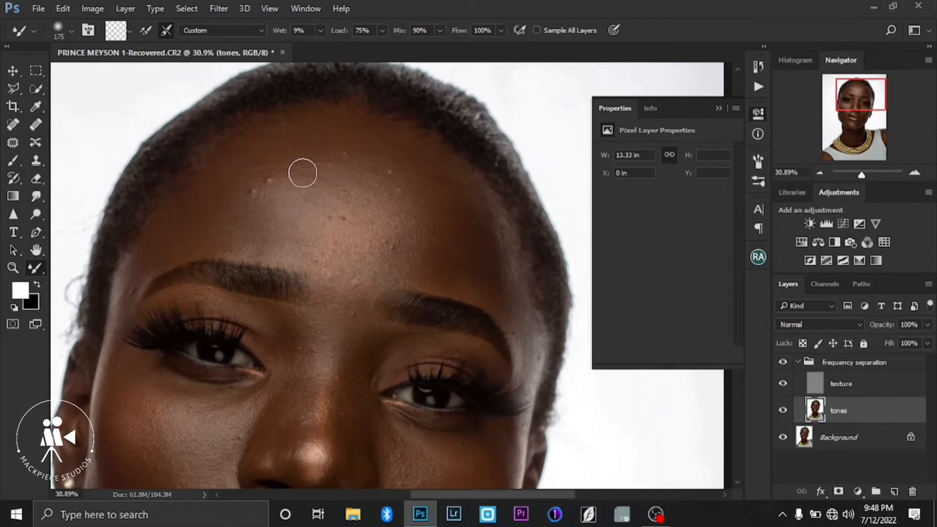
left_click_drag(312, 169, 297, 179)
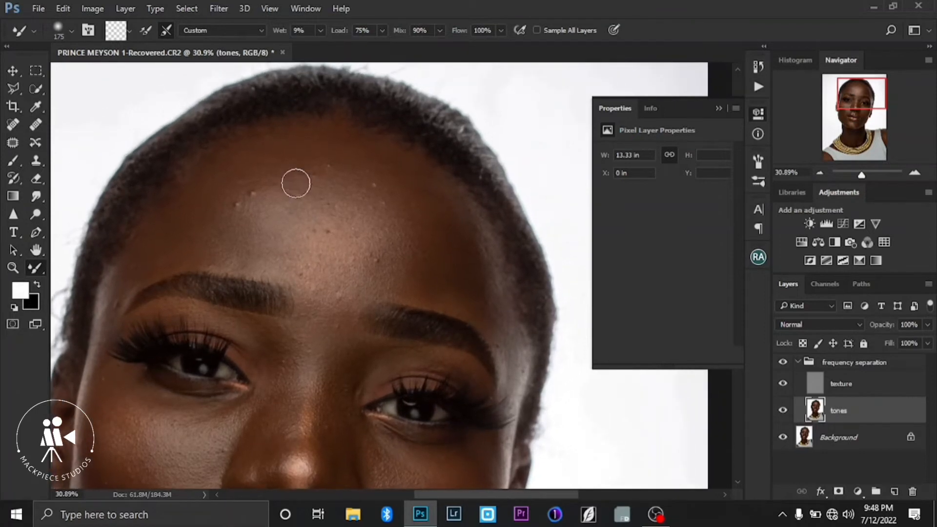
scroll(274, 190, "up", 1)
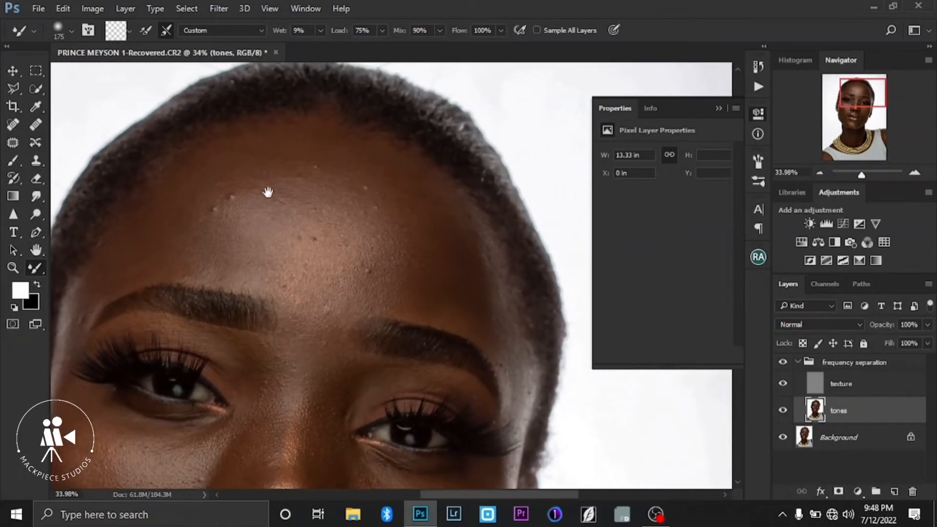
Smooth the central forehead tones with the Mixer Brush, varying its size between 175 and 300 pixels.
key("bracketright")
key("bracketright")
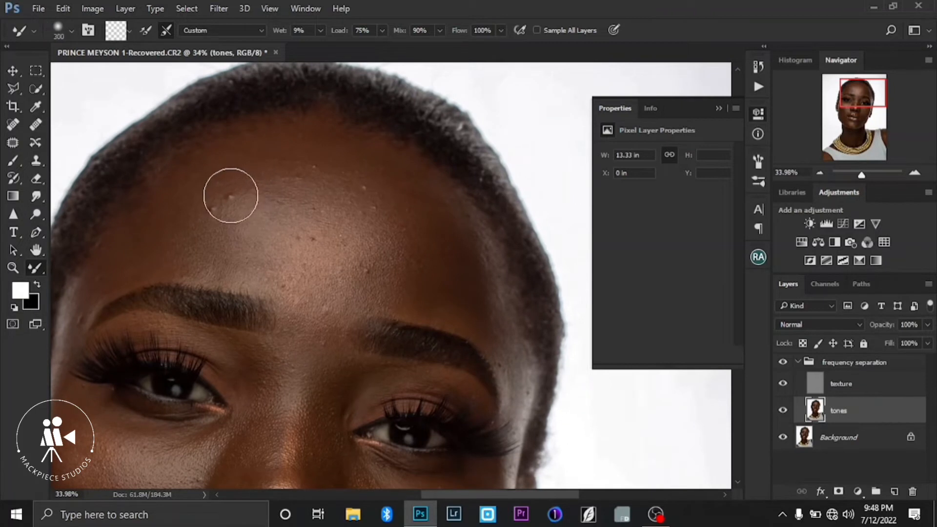
key("bracketleft")
key("bracketleft")
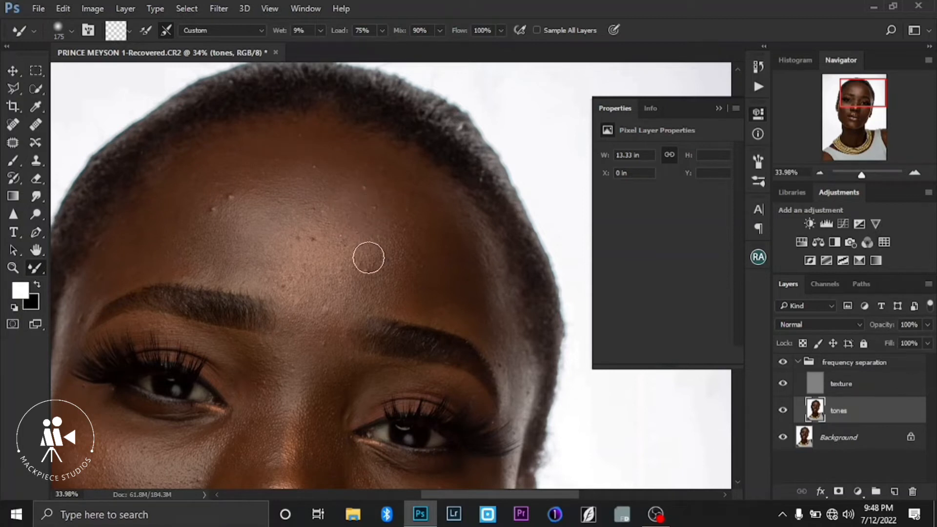
key("bracketright")
key("bracketright")
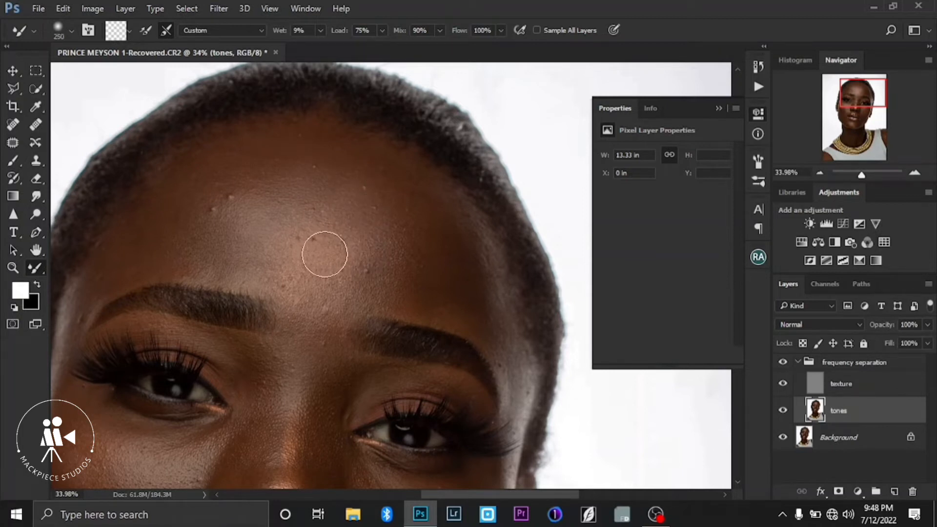
mouse_move(292, 248)
left_mouse_down()
mouse_move(280, 264)
mouse_move(284, 216)
mouse_move(272, 225)
mouse_move(285, 227)
mouse_move(265, 237)
mouse_move(266, 258)
mouse_move(255, 255)
mouse_move(317, 279)
mouse_move(362, 268)
mouse_move(355, 224)
mouse_move(372, 228)
mouse_move(373, 253)
mouse_move(356, 288)
mouse_move(306, 296)
mouse_move(311, 285)
mouse_move(367, 272)
mouse_move(378, 281)
mouse_move(364, 283)
mouse_move(370, 218)
mouse_move(384, 264)
mouse_move(392, 227)
mouse_move(383, 285)
mouse_move(400, 242)
mouse_move(398, 270)
mouse_move(382, 207)
mouse_move(339, 177)
mouse_move(320, 179)
left_mouse_up()
key("bracketleft")
key("bracketleft")
Compare the forehead before and after by hiding and showing the frequency separation group.
left_click(782, 362)
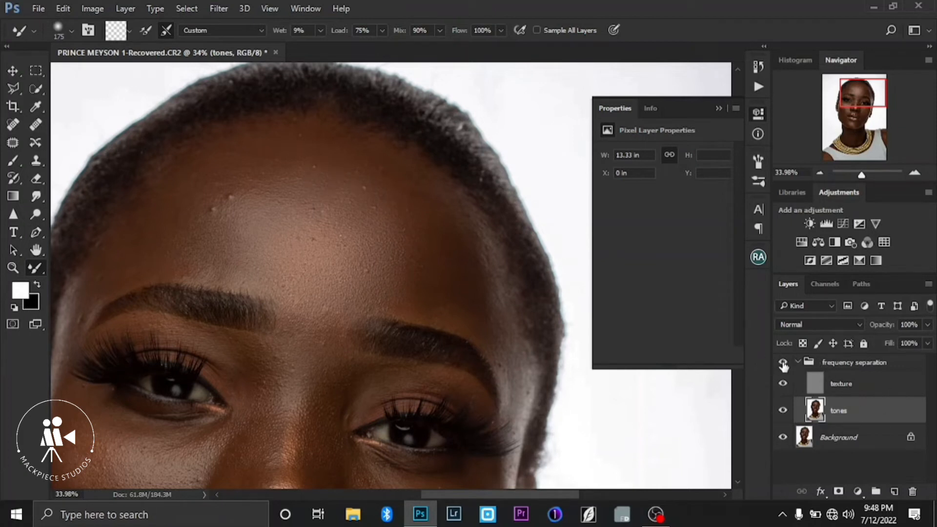
left_click(783, 362)
left_click(782, 362)
left_click(782, 362)
Blend the forehead tones along the hairline, temples and above the eyebrows with the Mixer Brush at 150 to 200 pixels.
key("bracketleft")
key("bracketleft")
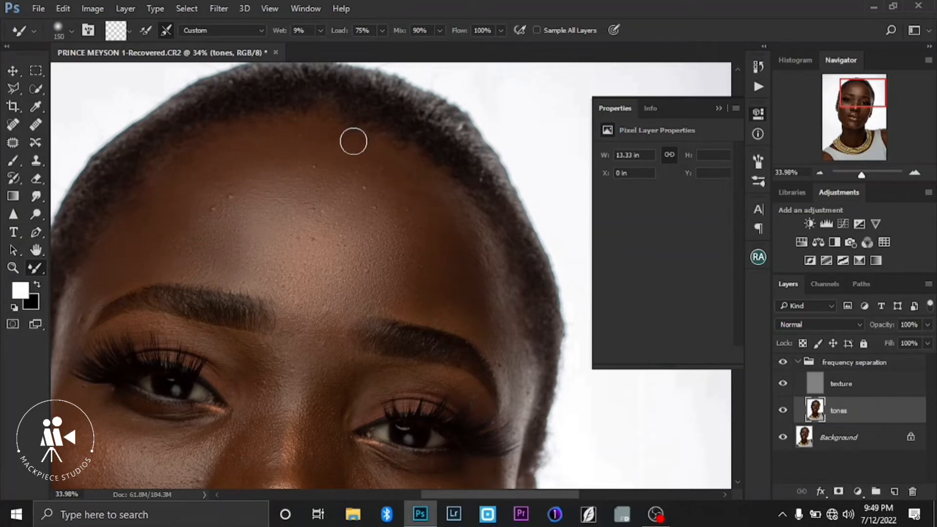
key("bracketright")
key("bracketright")
key("bracketright")
key("bracketright")
key("bracketleft")
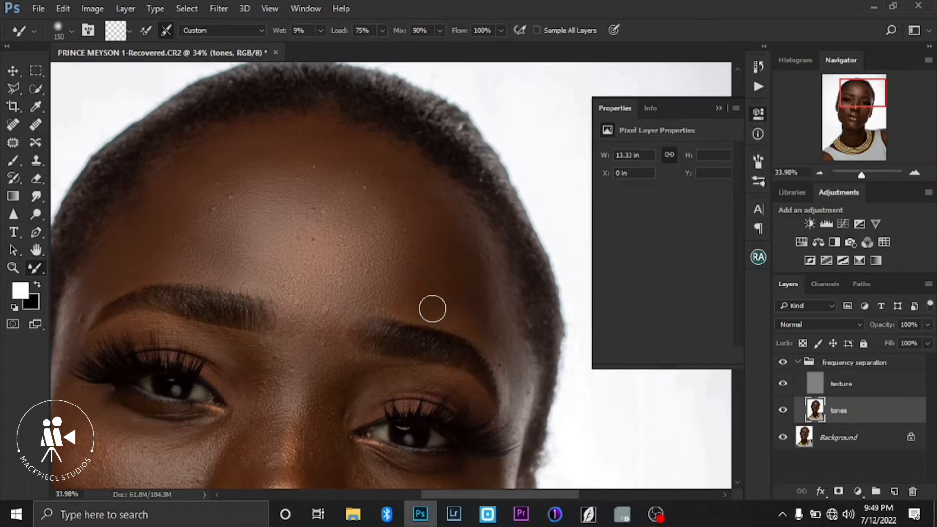
key("bracketleft")
key("bracketleft")
scroll(193, 186, "down", 2)
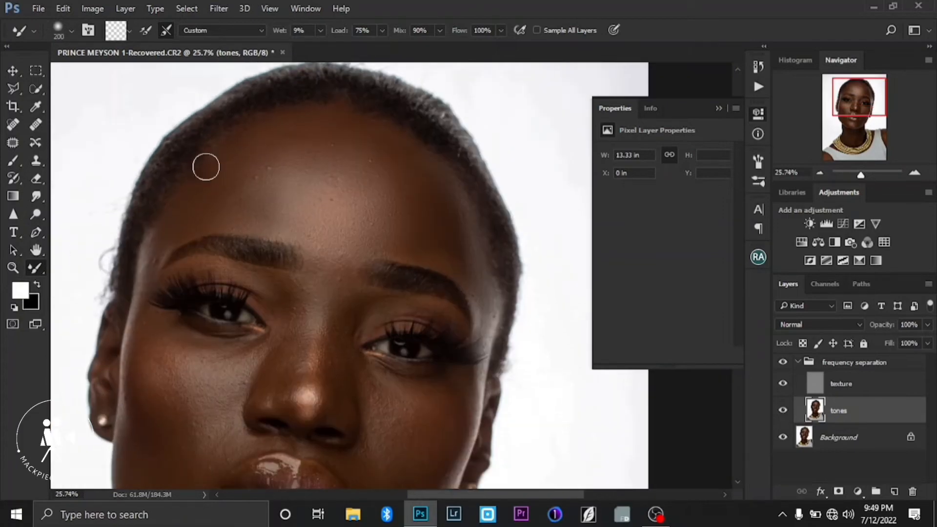
scroll(205, 165, "up", 1)
Smooth the tones of the cheek on the image's left side with the Mixer Brush at 175 to 200 pixels.
key("bracketleft")
scroll(144, 259, "down", 2)
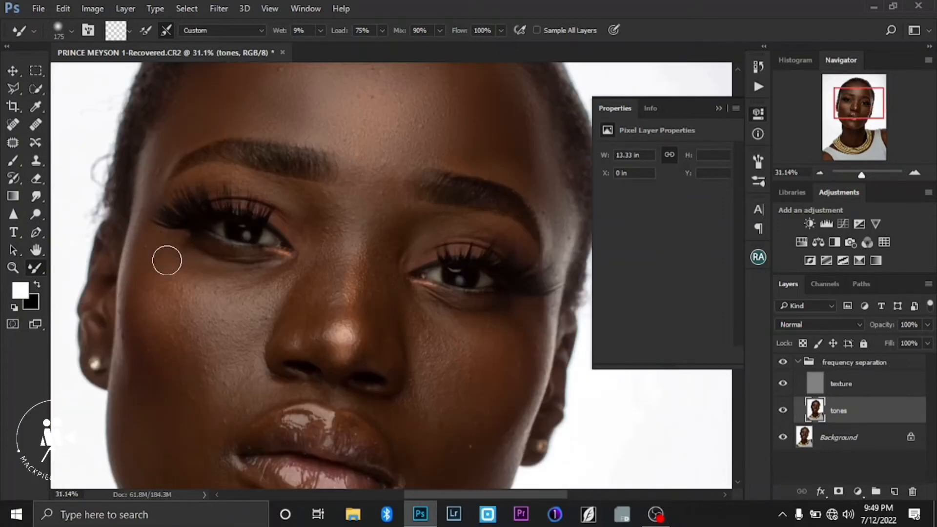
key("bracketright")
key("bracketright")
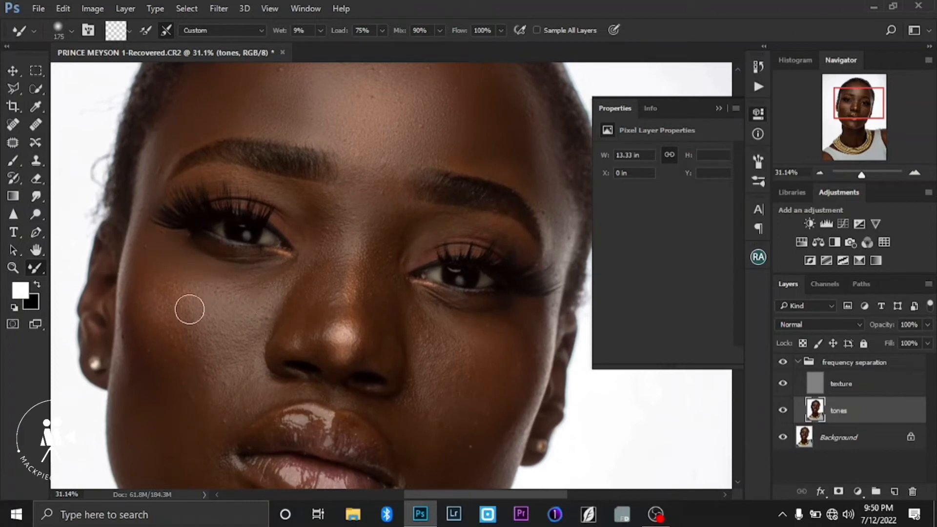
key("bracketright")
scroll(153, 441, "down", 1)
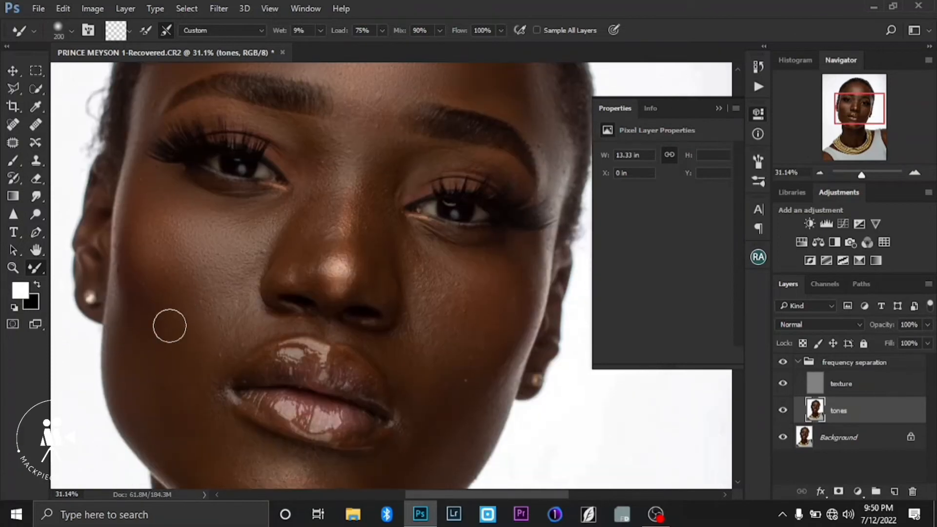
Blend the tones beside the mouth and across the chin with the Mixer Brush at 100 to 125 pixels.
scroll(143, 433, "down", 1)
key("bracketleft")
key("bracketleft")
key("bracketleft")
key("bracketleft")
scroll(151, 284, "up", 5)
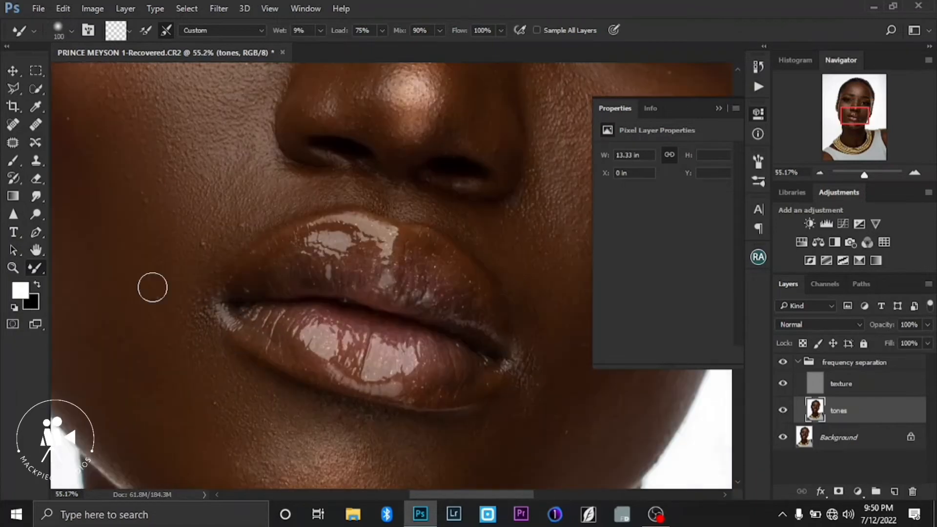
scroll(122, 351, "down", 2)
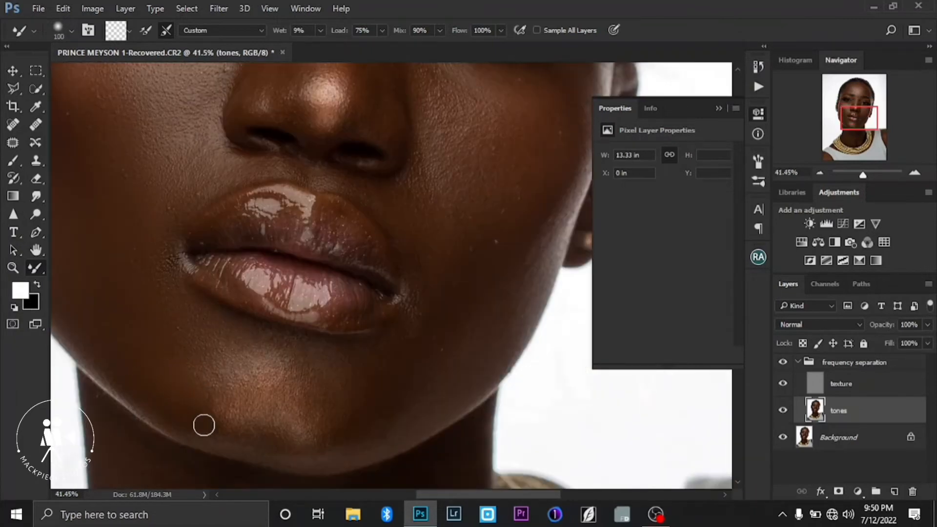
key("bracketright")
key("bracketright")
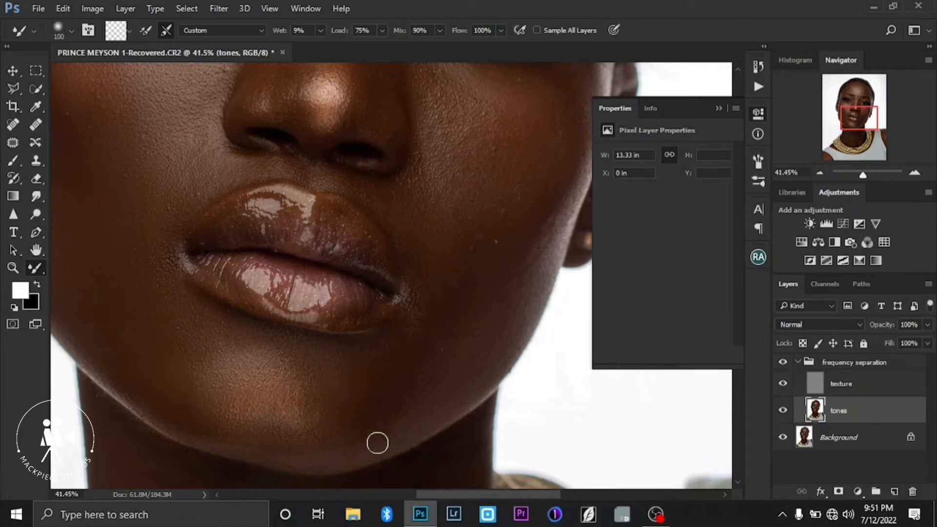
key("bracketright")
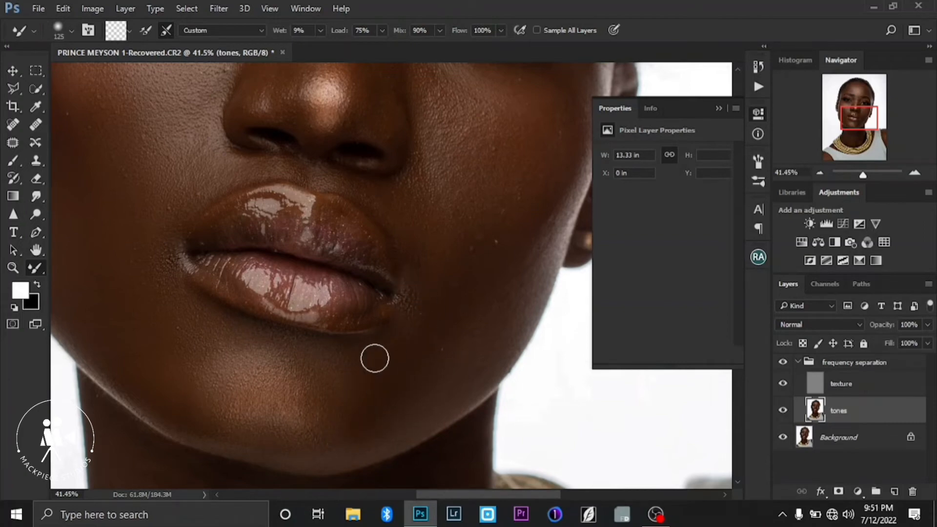
Reduce the Mixer Brush to 90 pixels or less and smooth the tones around the nostrils and above the upper lip.
scroll(150, 318, "up", 3)
scroll(168, 226, "up", 2)
key("bracketleft")
key("bracketleft")
key("bracketleft")
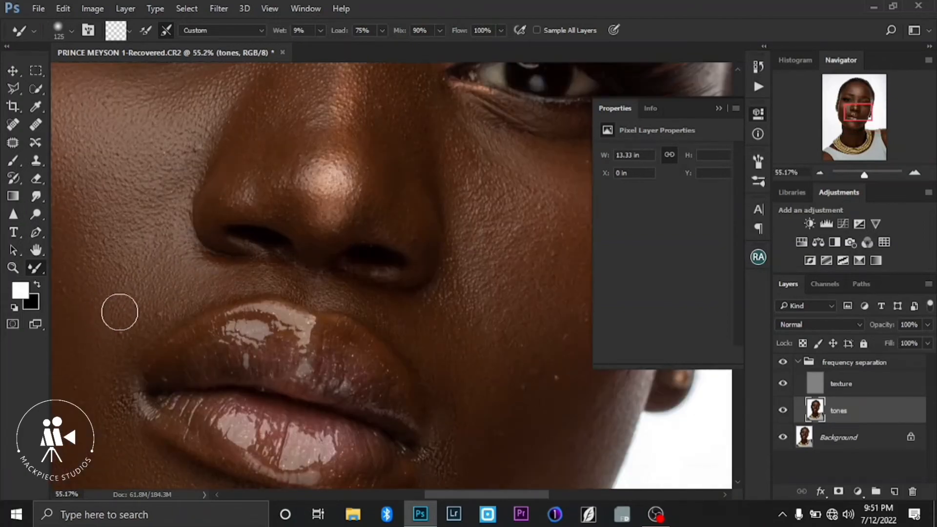
scroll(364, 274, "up", 2)
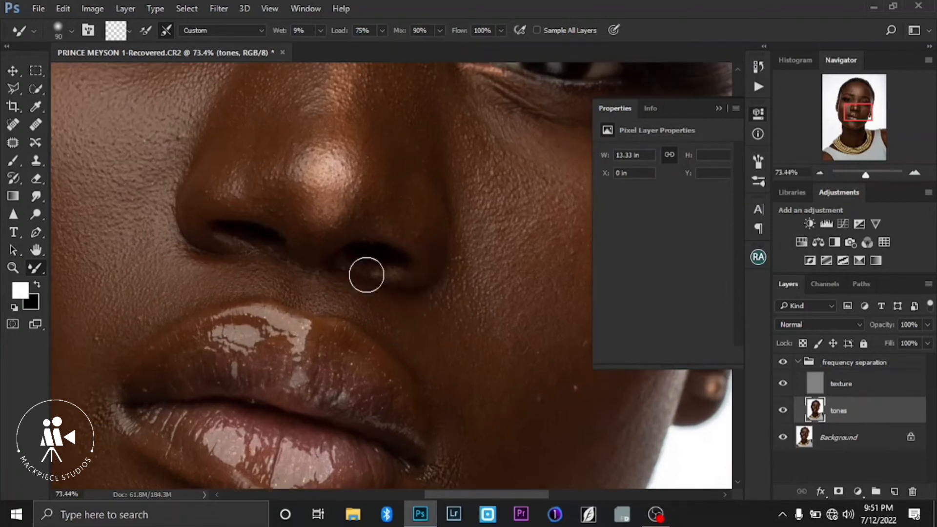
key("bracketleft")
key("bracketleft")
key("bracketleft")
key("bracketleft")
Smooth the tones on the nose bridge and between the eyebrows with the Mixer Brush at 150 to 175 pixels.
scroll(288, 262, "down", 2)
key("bracketright")
key("bracketright")
key("bracketright")
key("bracketright")
key("bracketright")
key("bracketright")
scroll(253, 166, "up", 2)
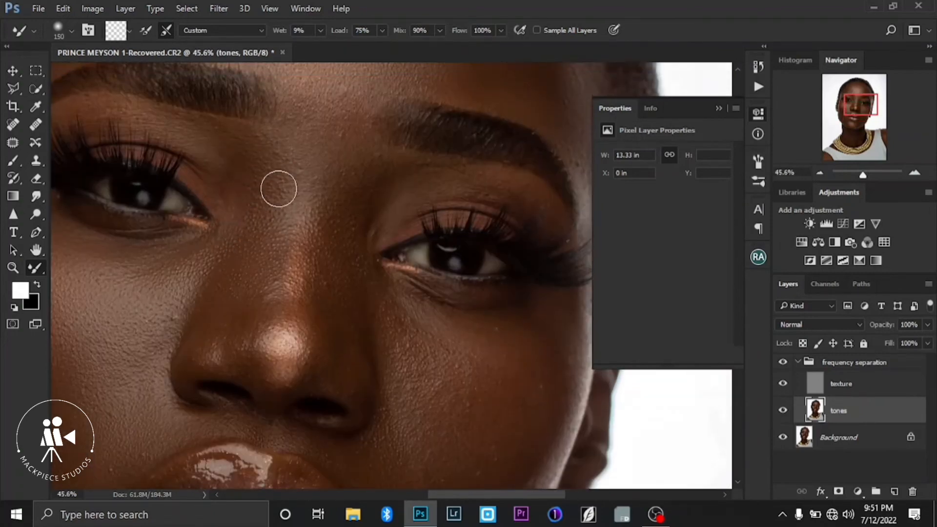
mouse_move(278, 188)
left_mouse_down()
mouse_move(283, 227)
mouse_move(314, 244)
left_mouse_up()
key("bracketleft")
key("bracketleft")
scroll(339, 218, "right", 4)
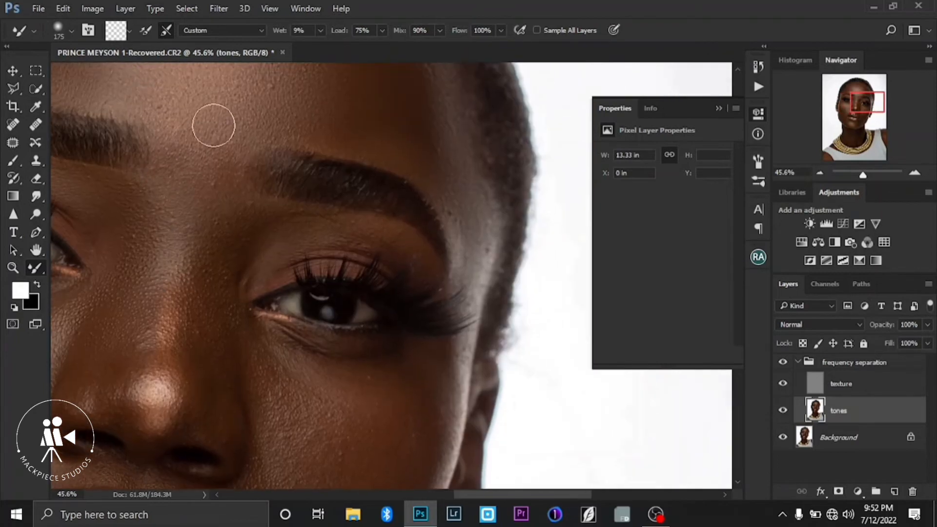
Blend the highlight and side of the nose with the Mixer Brush at 80 to 100 pixels.
left_click_drag(164, 382, 170, 304)
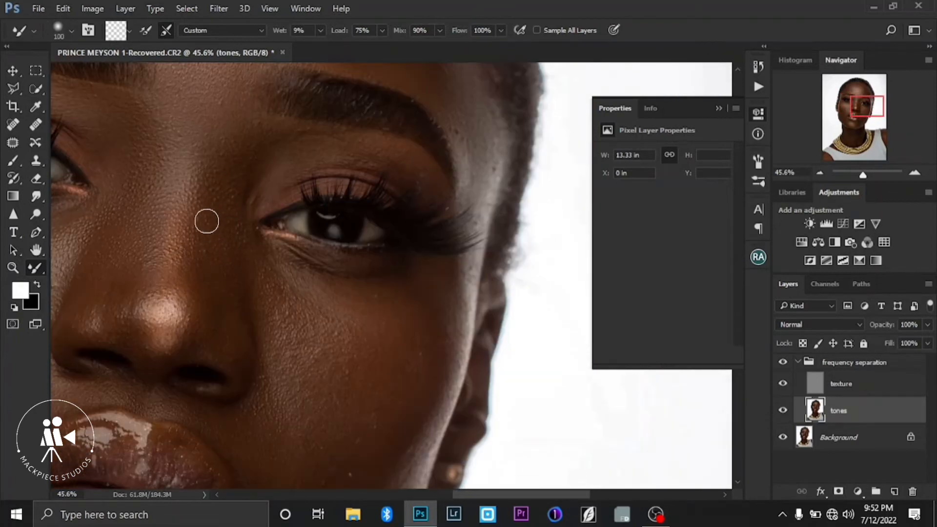
key("bracketleft")
key("bracketleft")
scroll(171, 237, "up", 1)
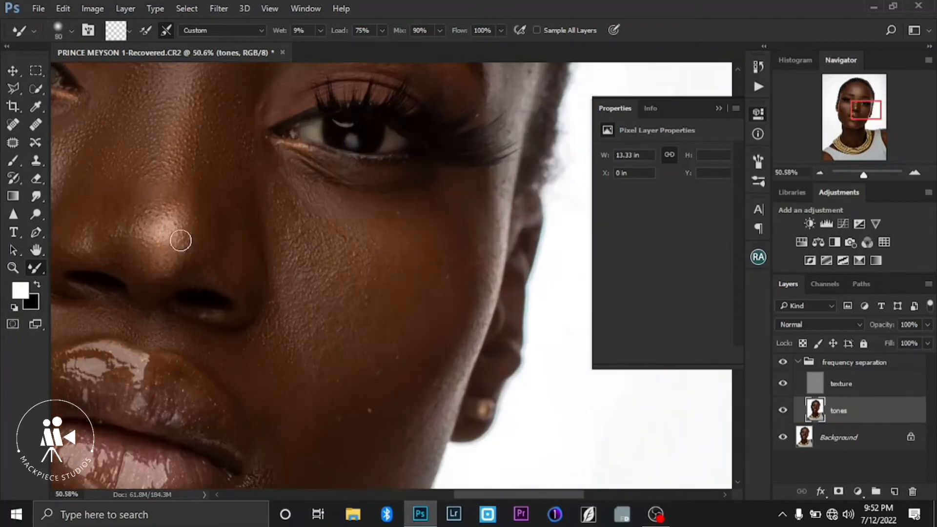
key("bracketleft")
Smooth the under-eye area and cheek on the image's right side with the Mixer Brush at 150 to 175 pixels.
key("bracketright")
key("bracketright")
key("bracketright")
key("bracketright")
key("bracketright")
key("bracketright")
scroll(273, 190, "down", 1)
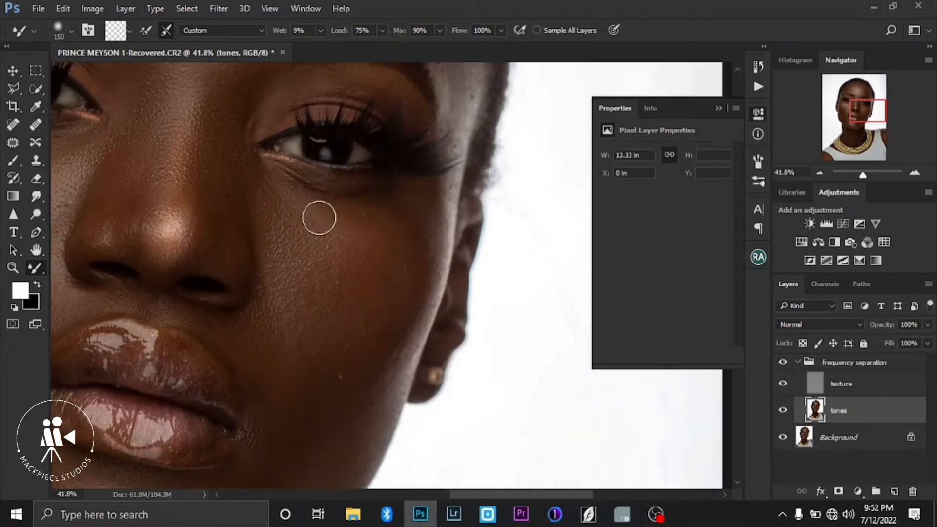
scroll(263, 315, "down", 1)
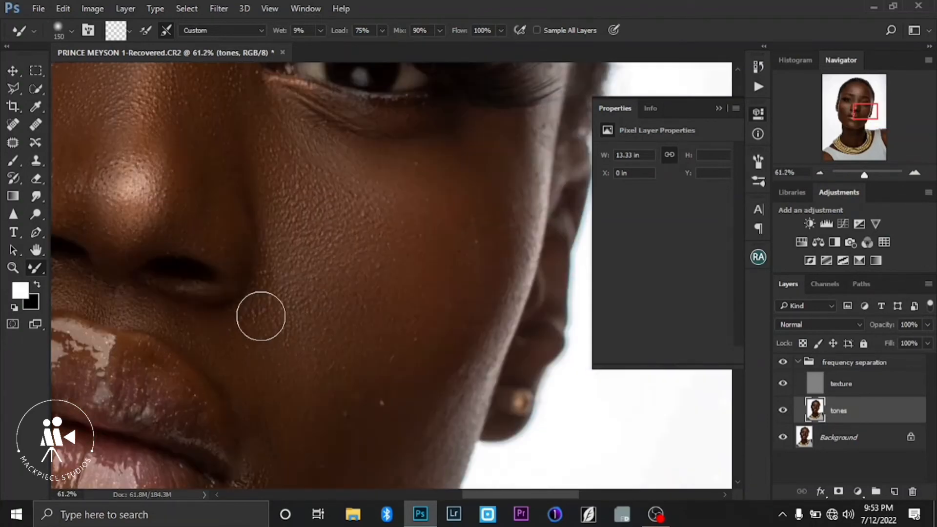
scroll(273, 317, "down", 1)
scroll(354, 317, "up", 1)
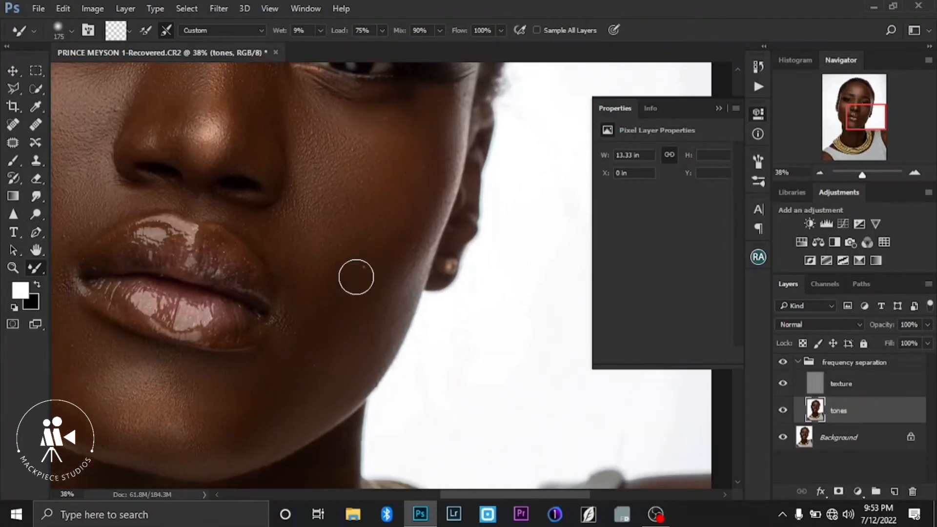
Blend the tones along the jawline and chin at 175 pixels, and reduce the Mixer Brush to 90 pixels.
scroll(356, 352, "up", 1)
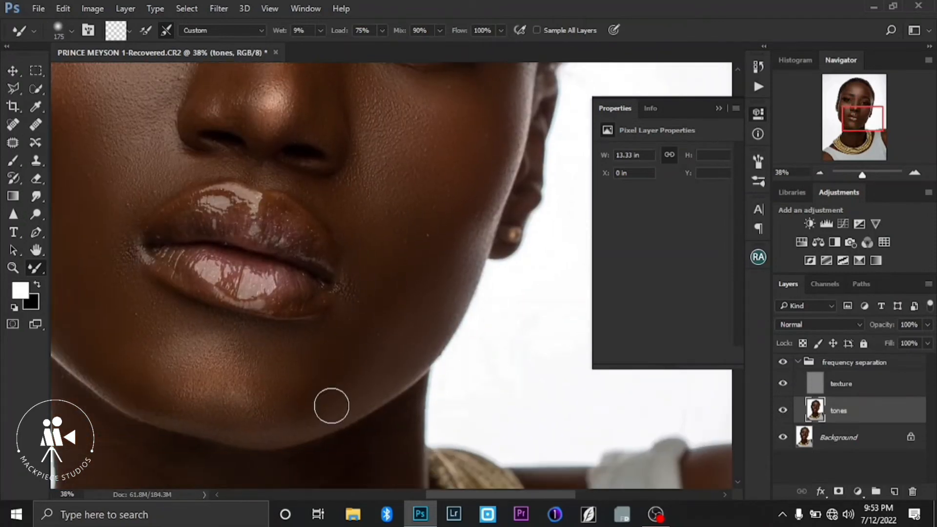
scroll(446, 320, "up", 1)
scroll(353, 274, "down", 2)
scroll(206, 257, "up", 2)
key("bracketleft")
key("bracketleft")
key("bracketleft")
key("bracketleft")
Touch up the remaining tones around the eyes and nose bridge with the Mixer Brush at 100 pixels.
scroll(234, 273, "down", 2)
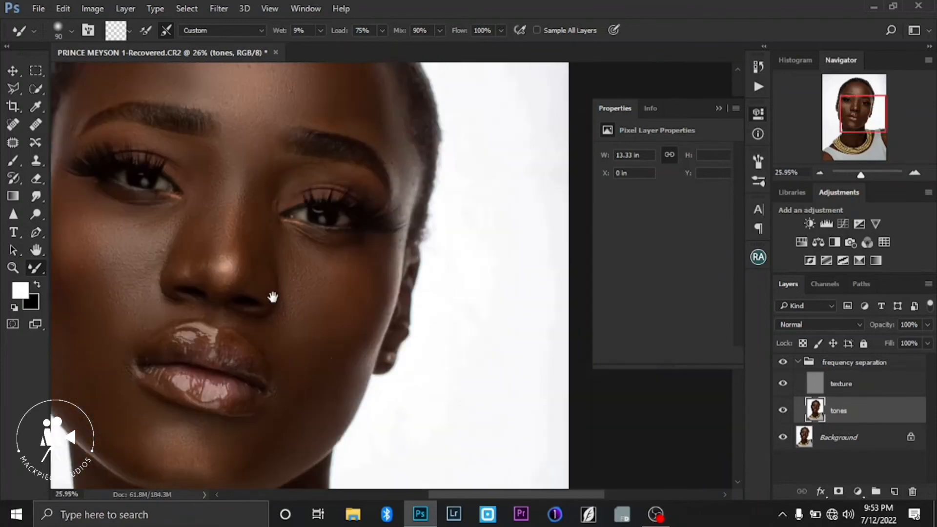
scroll(211, 259, "up", 2)
key("bracketright")
scroll(315, 247, "down", 2)
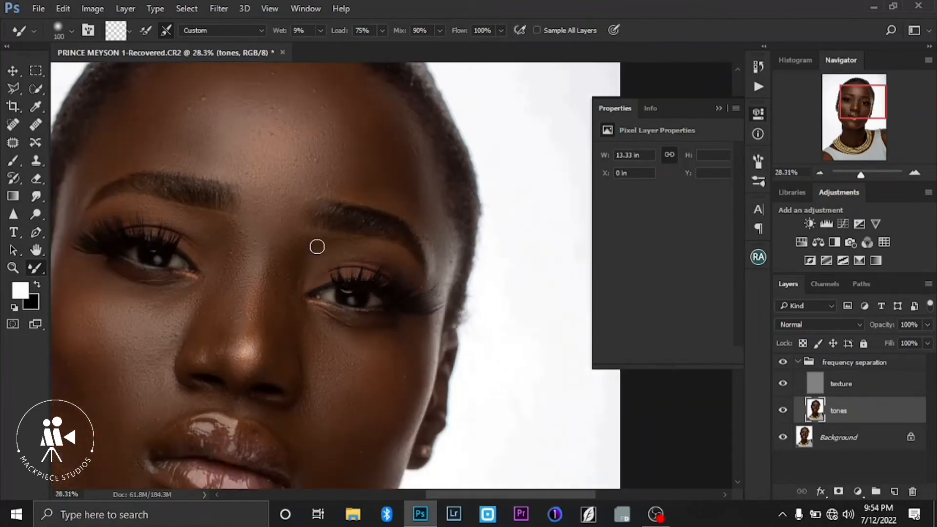
scroll(444, 190, "up", 1)
scroll(161, 291, "down", 1)
scroll(235, 294, "up", 1)
scroll(235, 294, "down", 2)
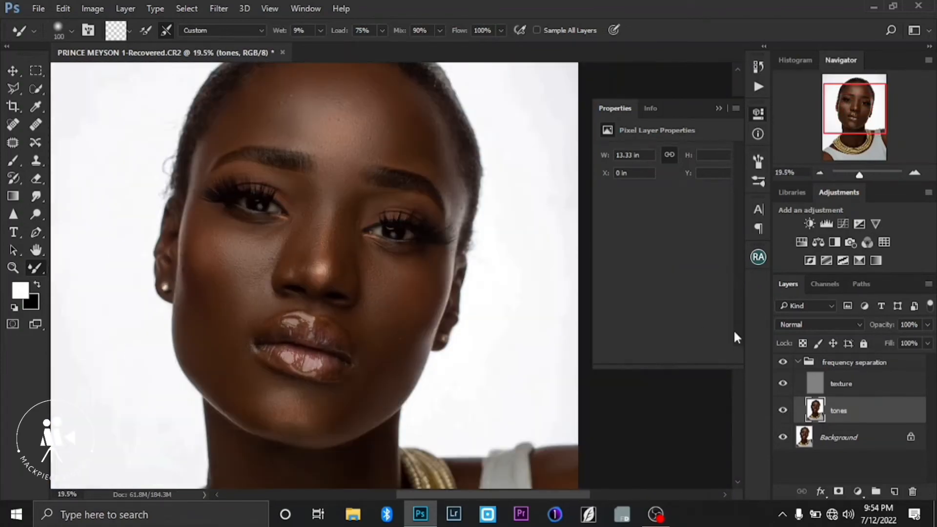
Compare the whole retouched face with the original by repeatedly hiding and showing the frequency separation group.
left_click(783, 362)
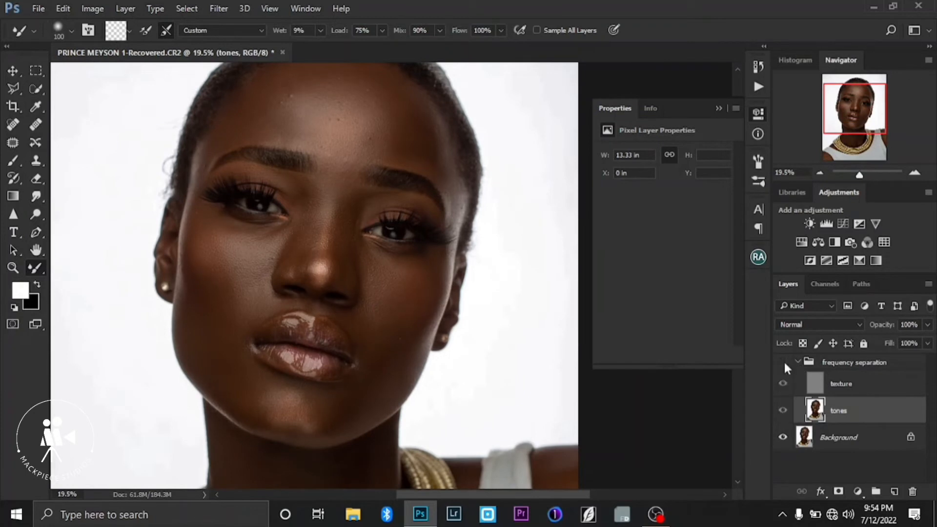
left_click(783, 362)
left_click(783, 362)
left_click(783, 363)
left_click(783, 363)
left_click(783, 363)
left_click(783, 363)
left_click(783, 363)
left_click(783, 363)
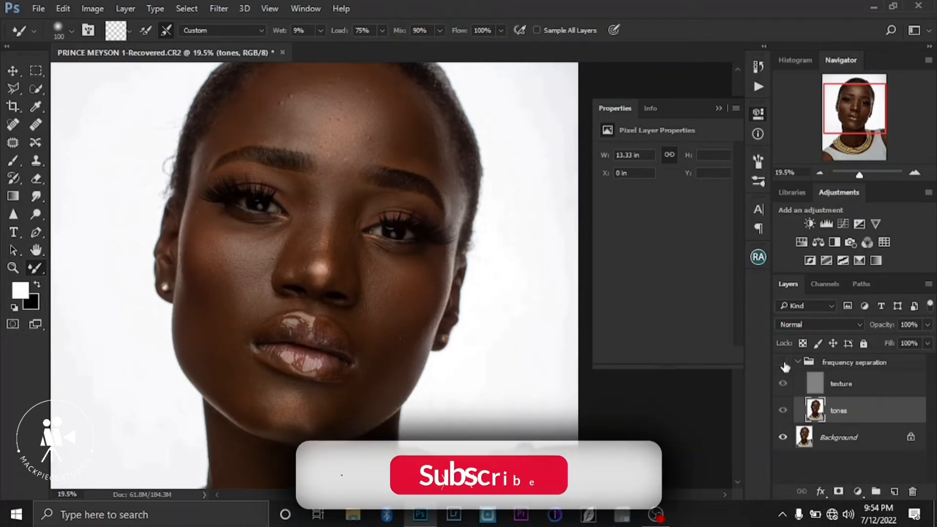
Show the frequency separation group again and smooth the tones across the chin and neck with the Mixer Brush at 200 pixels.
left_click(782, 363)
scroll(301, 373, "up", 2)
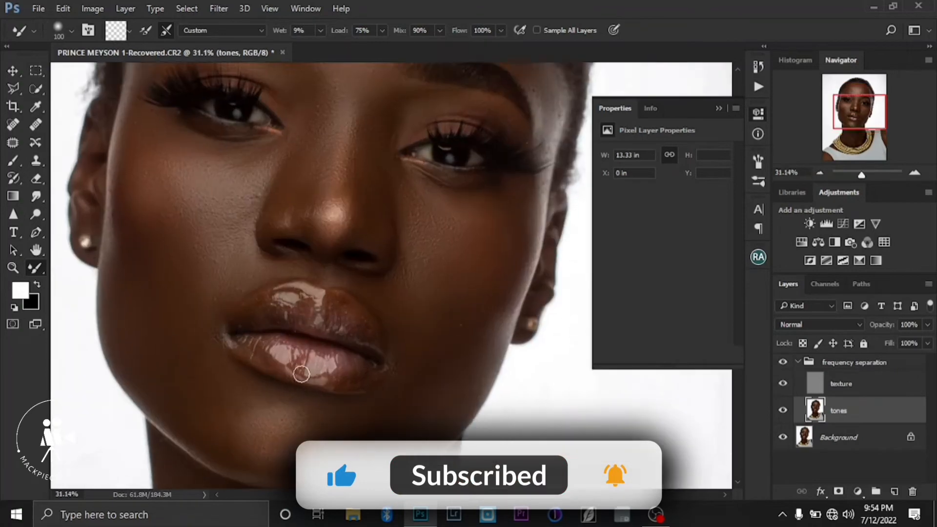
mouse_move(303, 433)
left_mouse_down()
mouse_move(307, 288)
mouse_move(284, 279)
left_mouse_up()
scroll(292, 351, "up", 1)
key("bracketright")
key("bracketright")
key("bracketright")
key("bracketright")
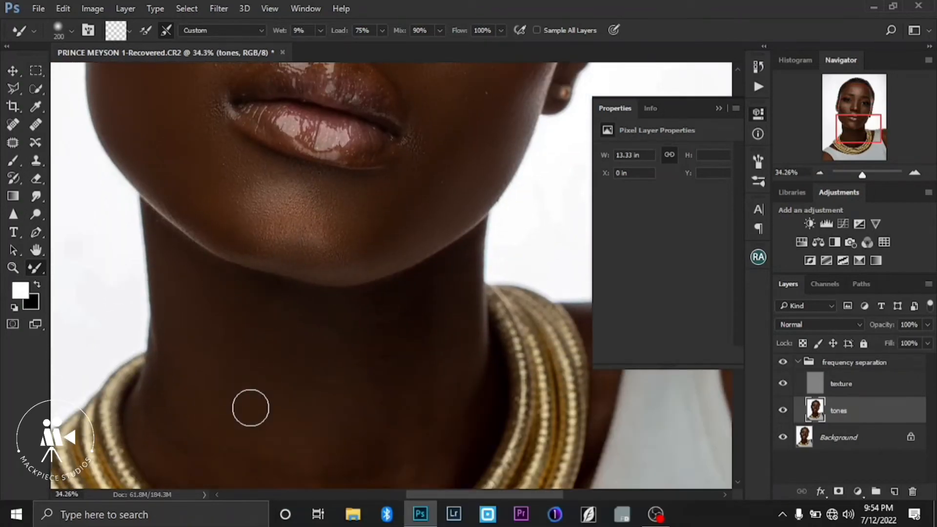
scroll(205, 398, "down", 2)
scroll(244, 420, "right", 2)
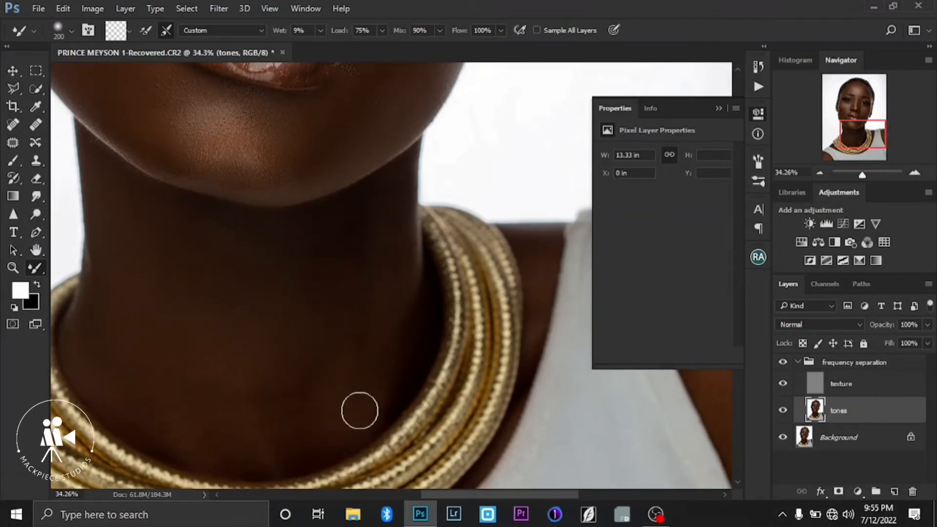
Blend the skin tones between the necklace and the top on the image's left shoulder with the Mixer Brush at 100 pixels.
scroll(458, 191, "down", 3)
key("bracketleft")
key("bracketleft")
key("bracketleft")
key("bracketleft")
scroll(345, 210, "up", 5)
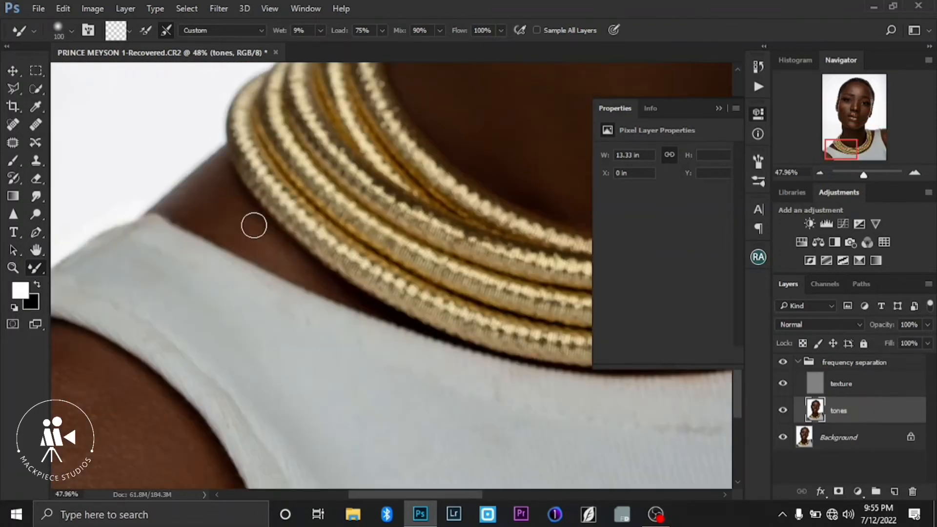
Smooth the skin around the necklace at 200 pixels and the shoulder on the image's right side at 175 pixels.
scroll(254, 225, "down", 3)
key("bracketright")
key("bracketright")
key("bracketright")
key("bracketright")
scroll(503, 258, "up", 4)
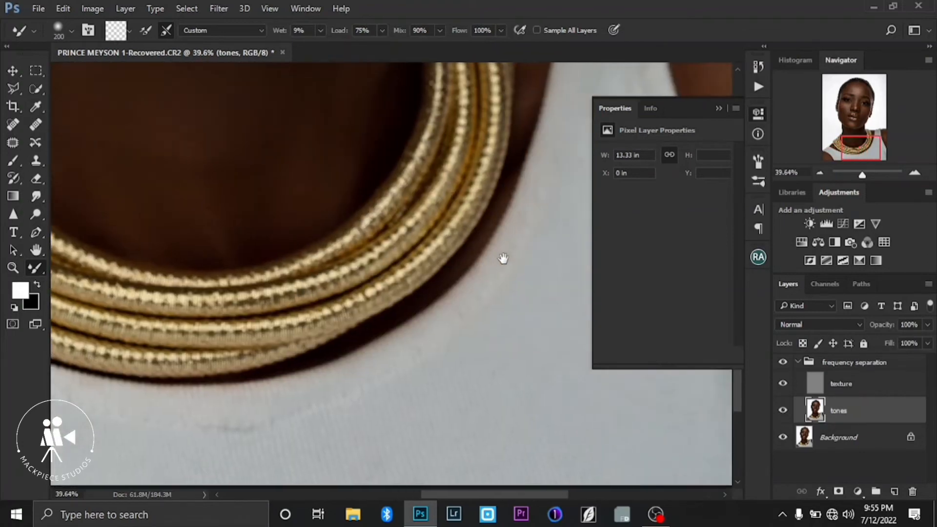
scroll(503, 258, "down", 3)
scroll(282, 167, "up", 3)
key("bracketleft")
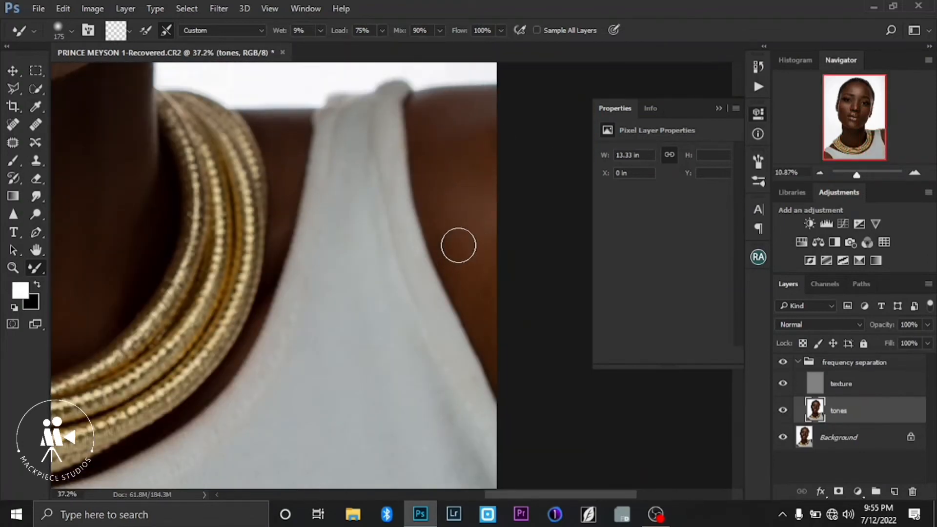
Compare the whole retouched portrait with the original by hiding and showing the frequency separation group.
key("ctrl+0")
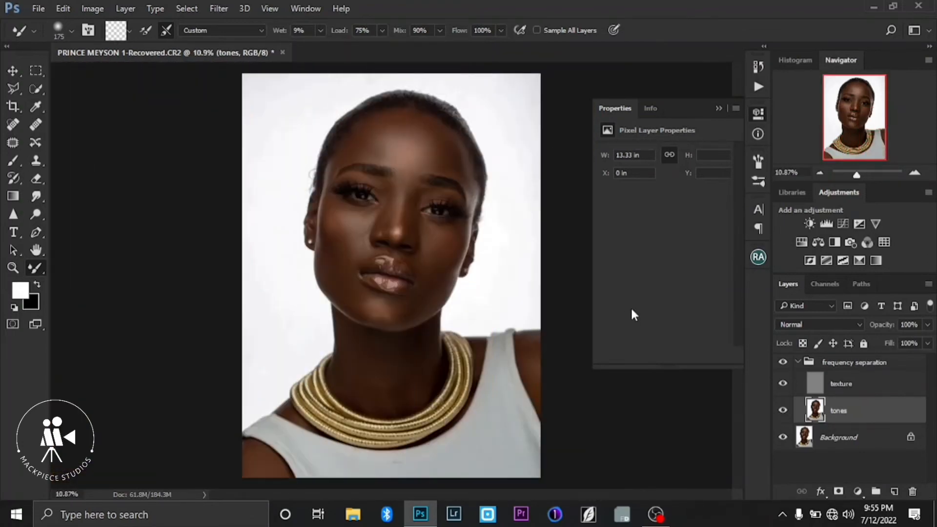
left_click(783, 362)
left_click(783, 362)
Examine the forehead, eyes, cheeks and mouth up close for blemishes remaining in the skin texture.
left_click_drag(428, 105, 421, 137)
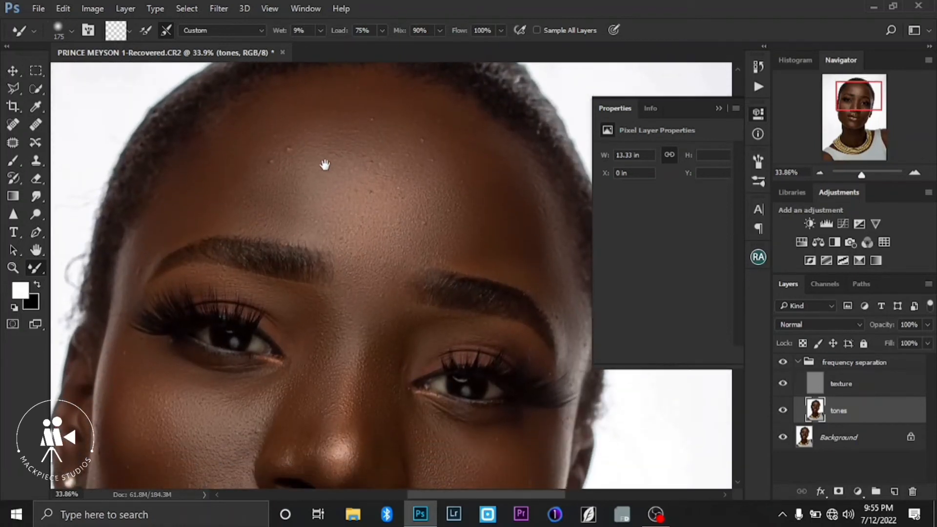
left_click_drag(324, 165, 324, 161)
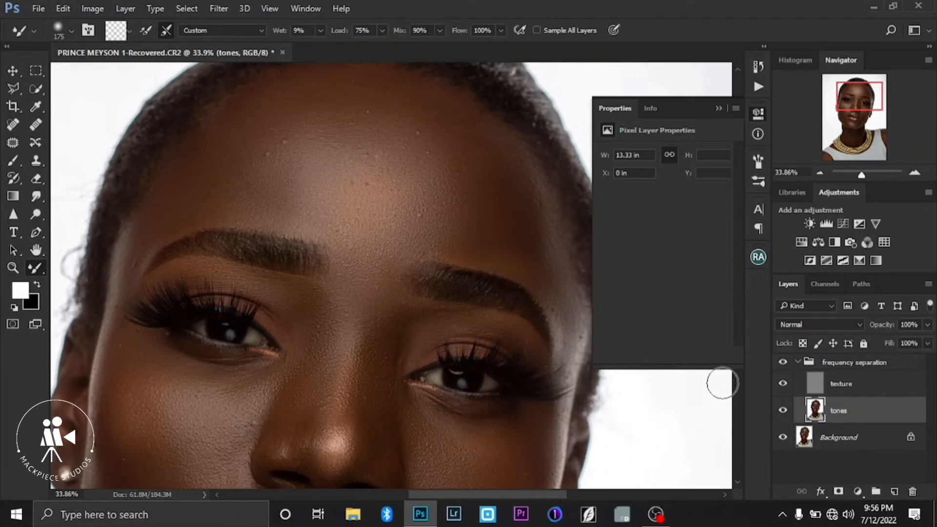
scroll(283, 149, "down", 1)
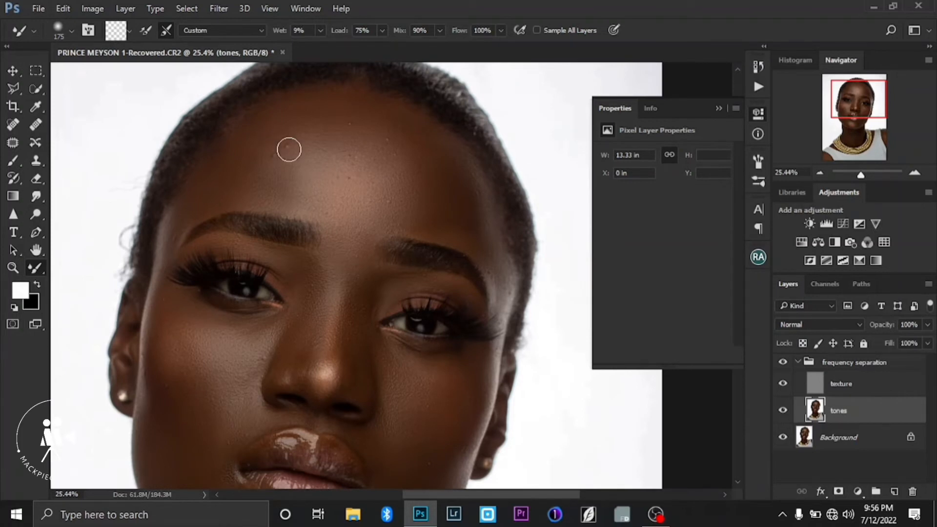
scroll(385, 341, "up", 1)
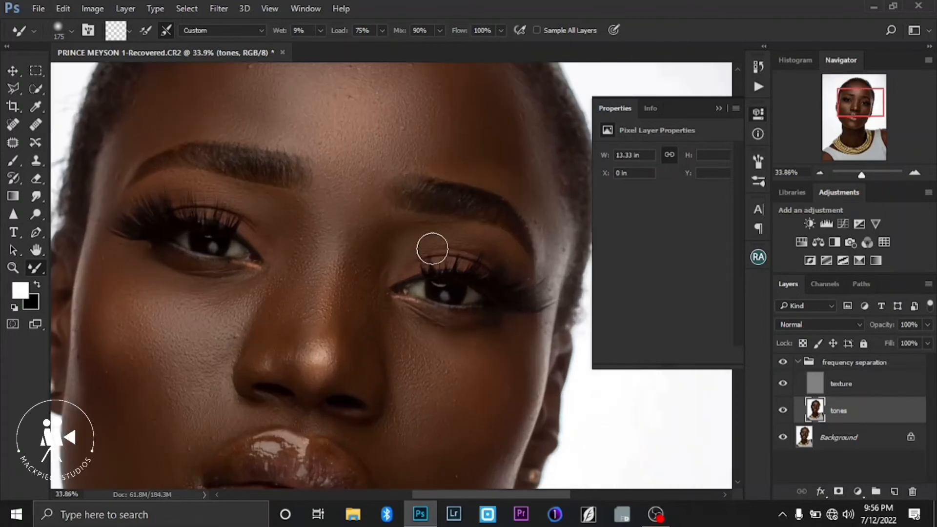
left_click_drag(315, 173, 307, 229)
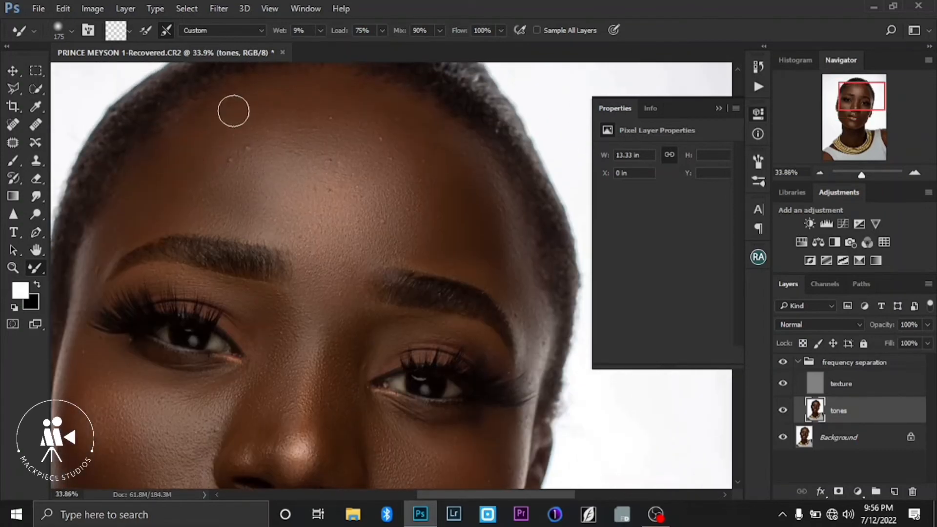
left_click_drag(288, 333, 290, 195)
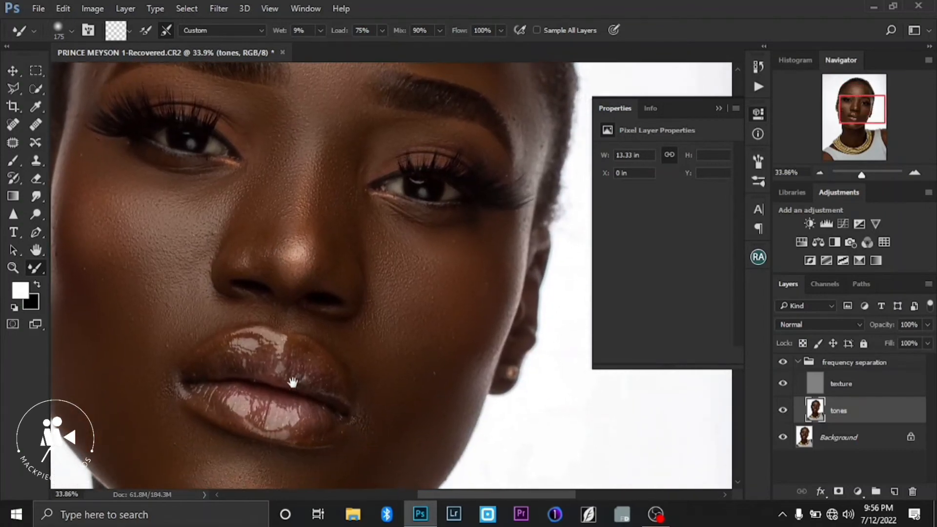
scroll(390, 415, "up", 3)
scroll(395, 412, "down", 3)
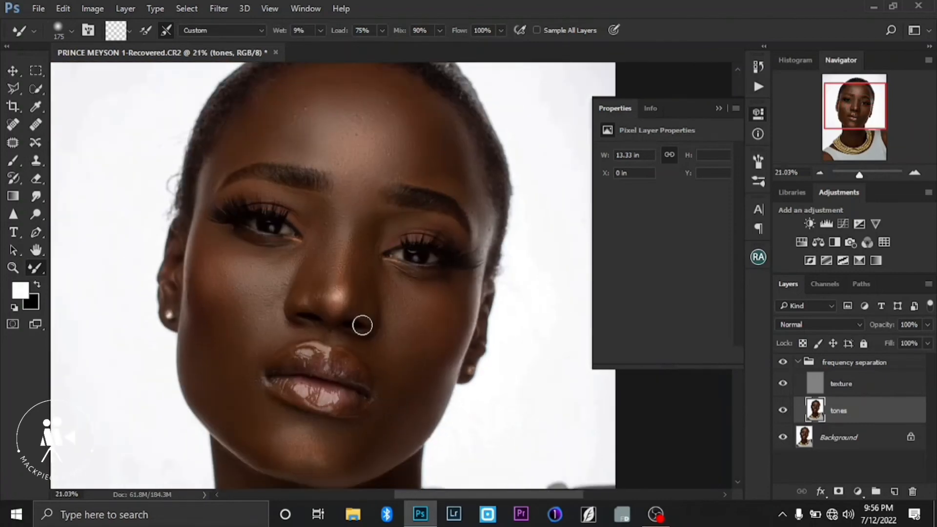
left_click_drag(534, 331, 496, 357)
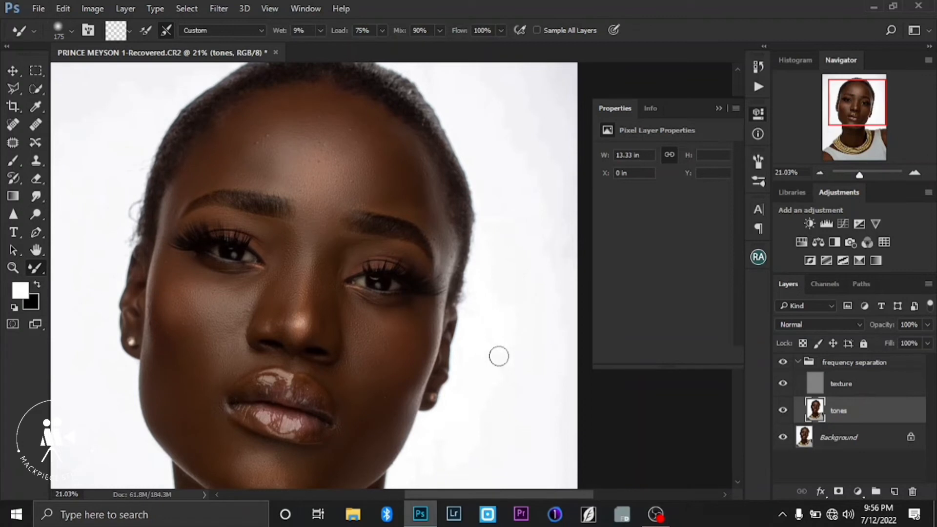
Remove the forehead bumps on the image's left side from the texture layer with the Clone Stamp at 25 pixels.
left_click(856, 386)
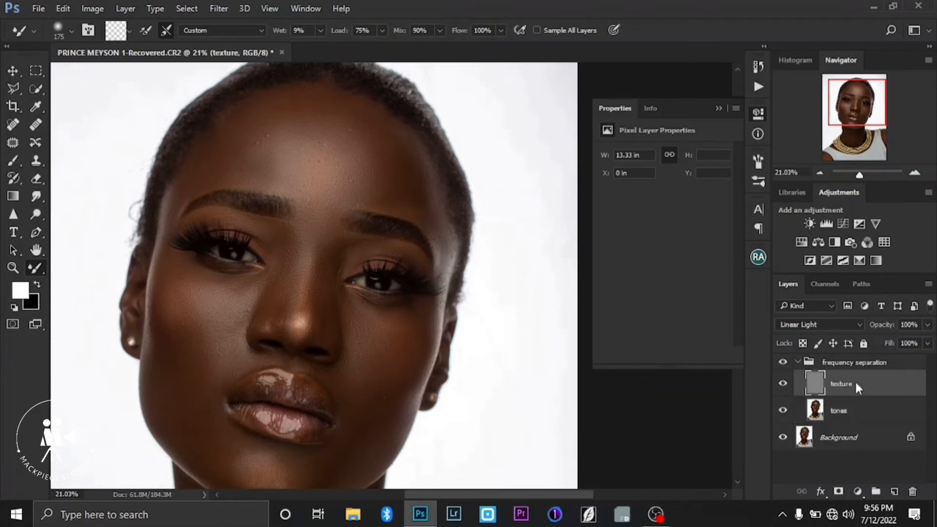
left_click(36, 161)
scroll(259, 132, "up", 2)
scroll(223, 153, "up", 2)
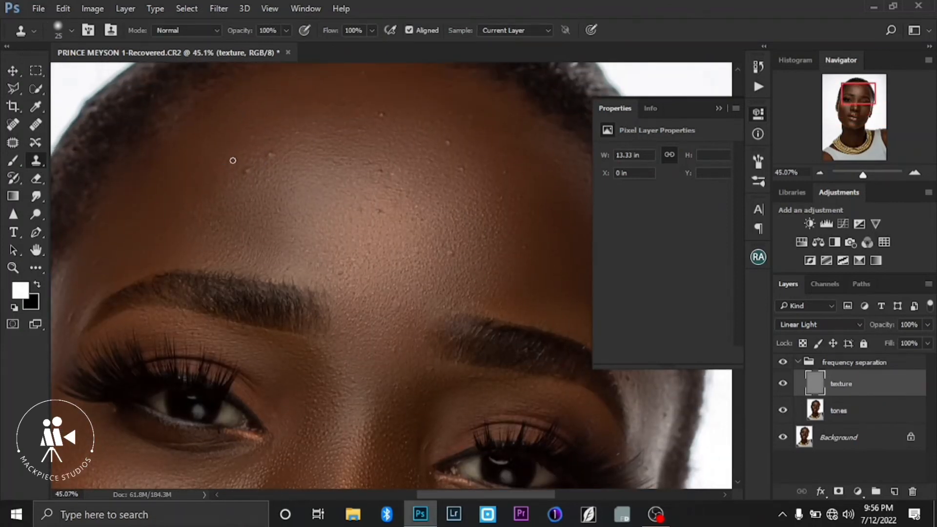
scroll(234, 170, "up", 1)
left_click_drag(252, 171, 253, 161)
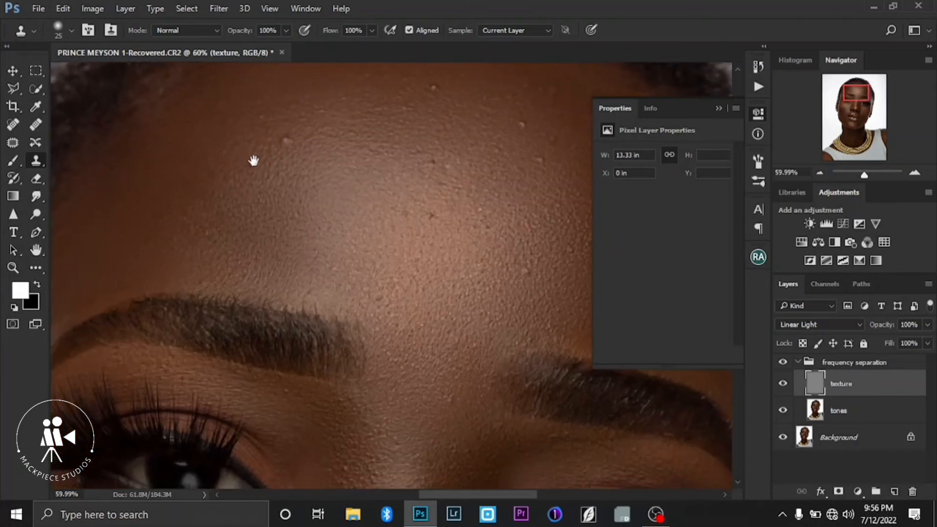
scroll(227, 168, "down", 1)
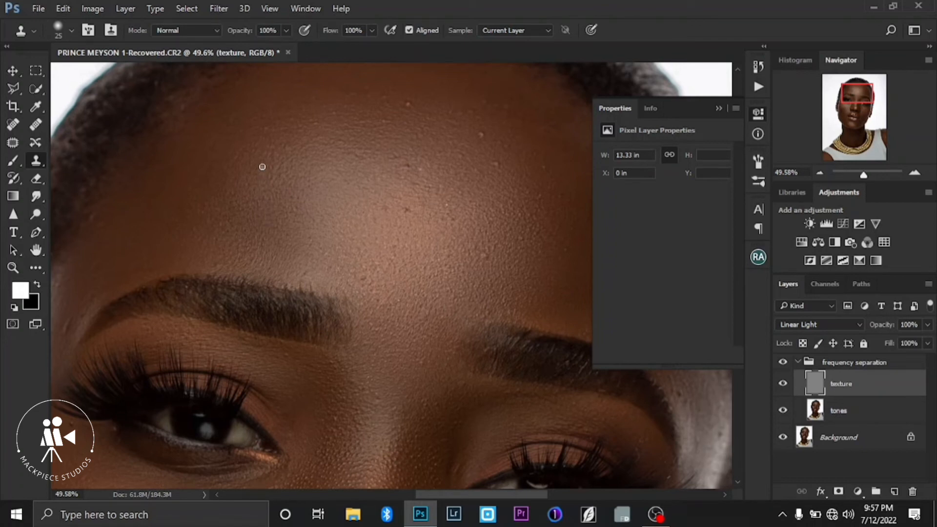
Clone clean texture over the remaining spots on the upper, central and right-hand forehead with the Clone Stamp at 40 pixels.
key("bracketright")
left_click_drag(352, 119, 335, 146)
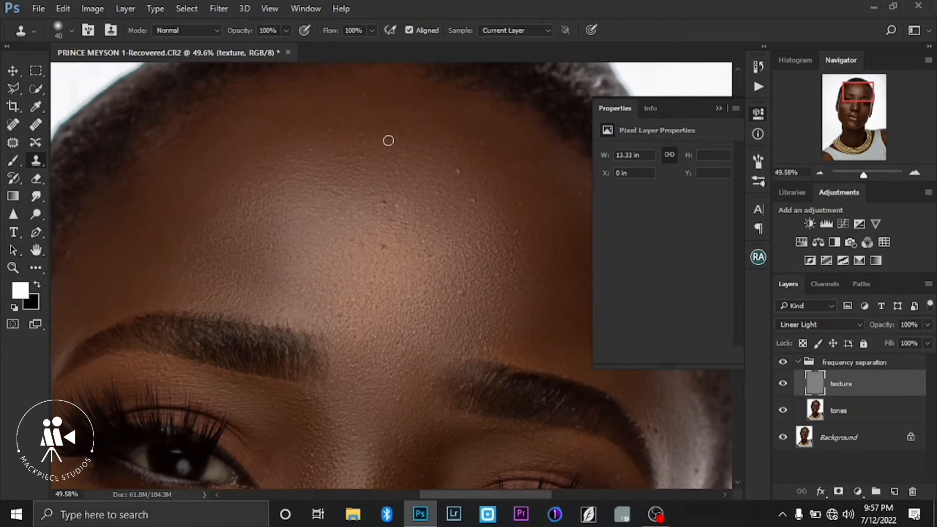
left_click_drag(385, 144, 368, 165)
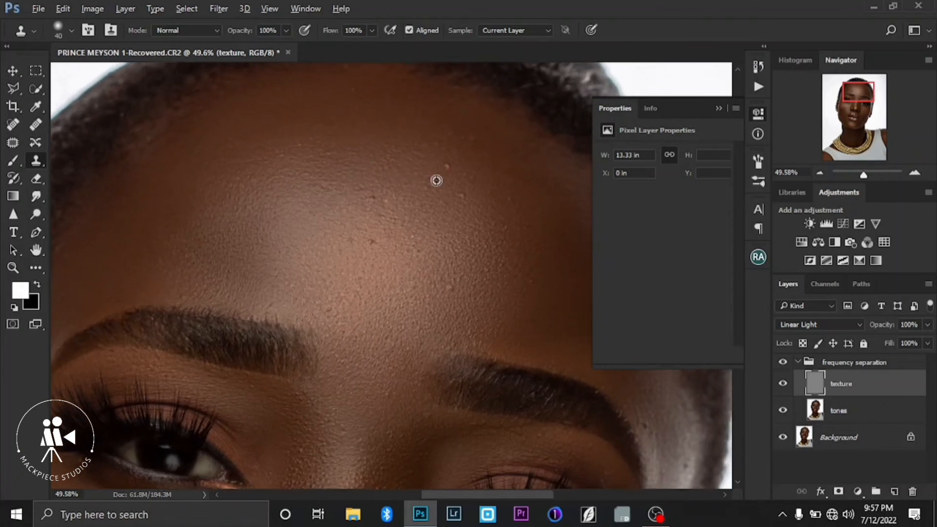
left_click_drag(450, 163, 439, 172)
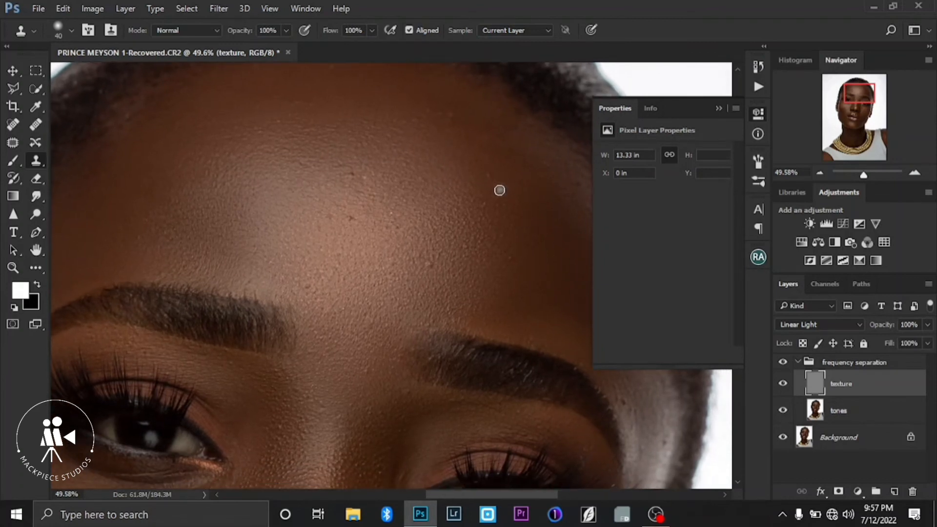
scroll(485, 172, "down", 3)
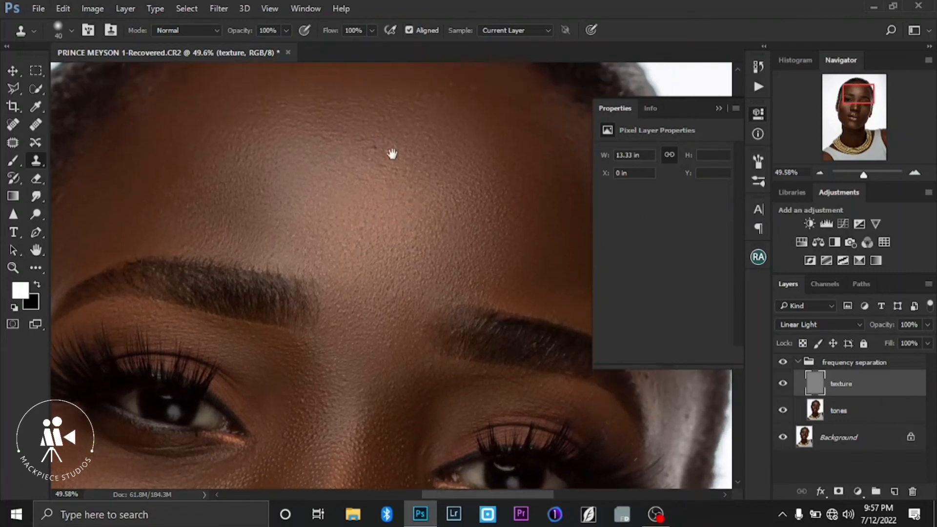
Clean up the texture on the nose bridge and beside the mouth corner on the image's left with the Clone Stamp.
scroll(383, 192, "down", 2)
scroll(386, 278, "down", 8)
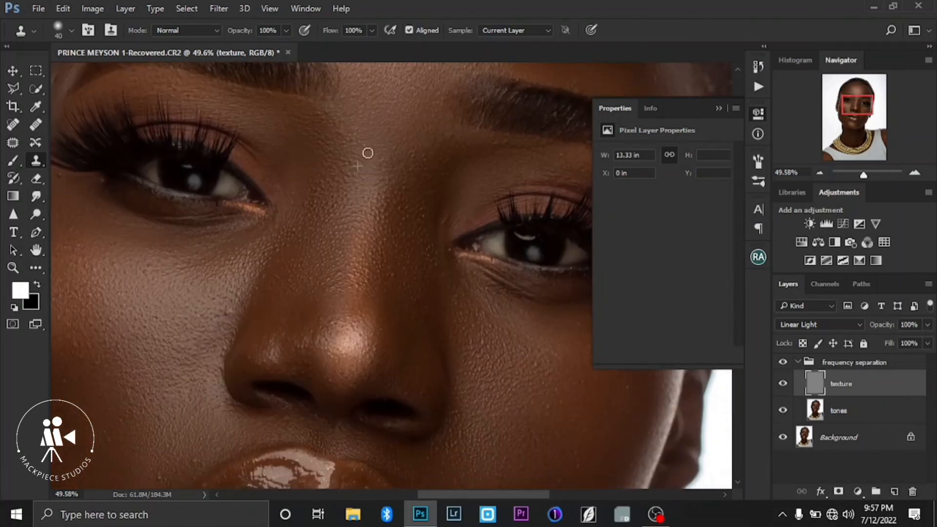
scroll(184, 272, "down", 3)
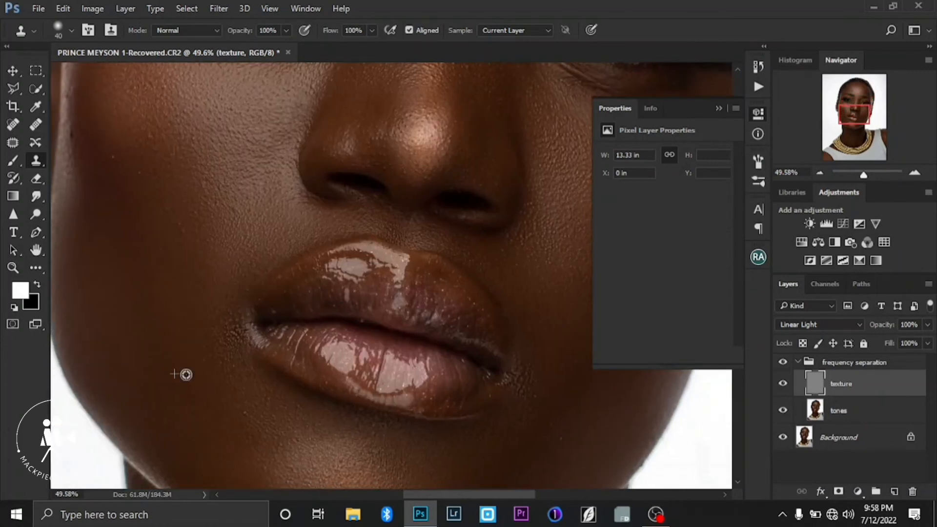
left_click(220, 377, "alt")
scroll(263, 395, "down", 5)
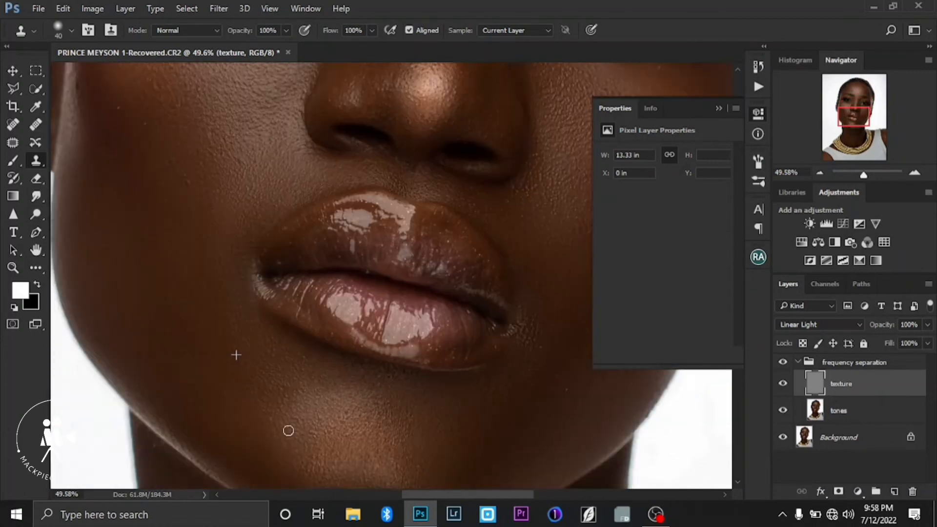
scroll(317, 253, "right", 5)
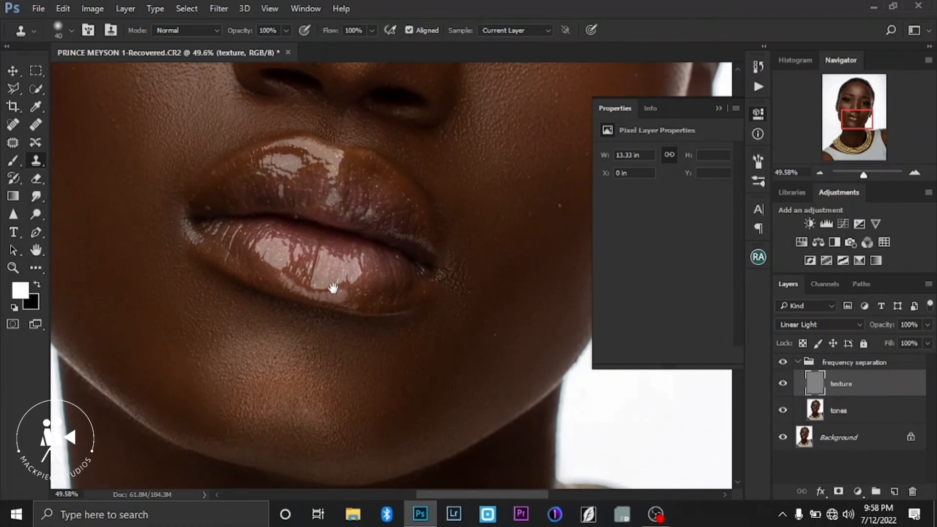
Clone away rough texture around the mouth corner on the image's right and between the nose bridge and the image's left eye.
scroll(404, 300, "up", 1)
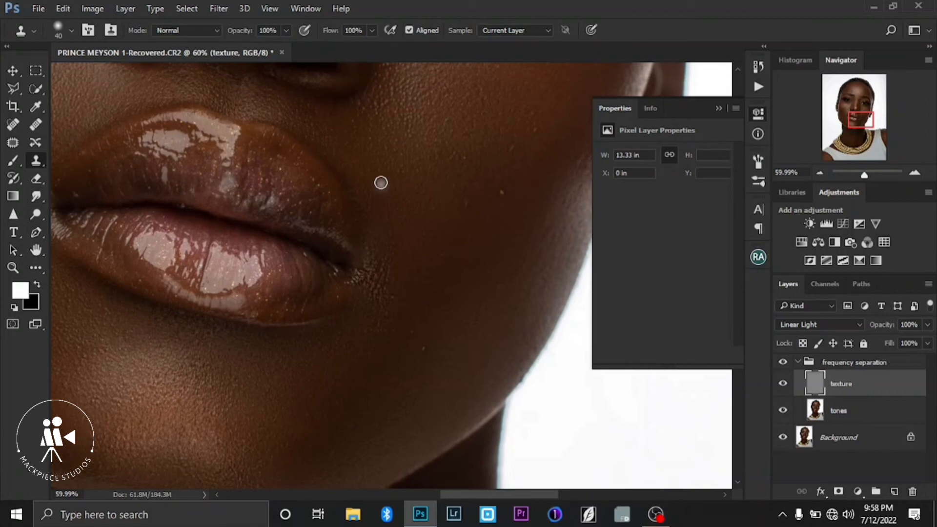
left_click_drag(381, 182, 253, 285)
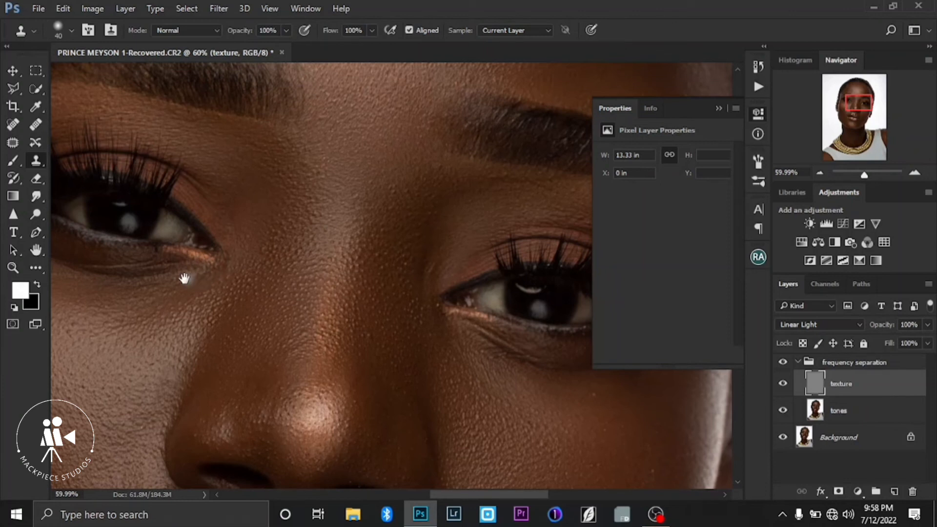
mouse_move(184, 278)
left_mouse_down()
mouse_move(205, 271)
mouse_move(179, 269)
left_mouse_up()
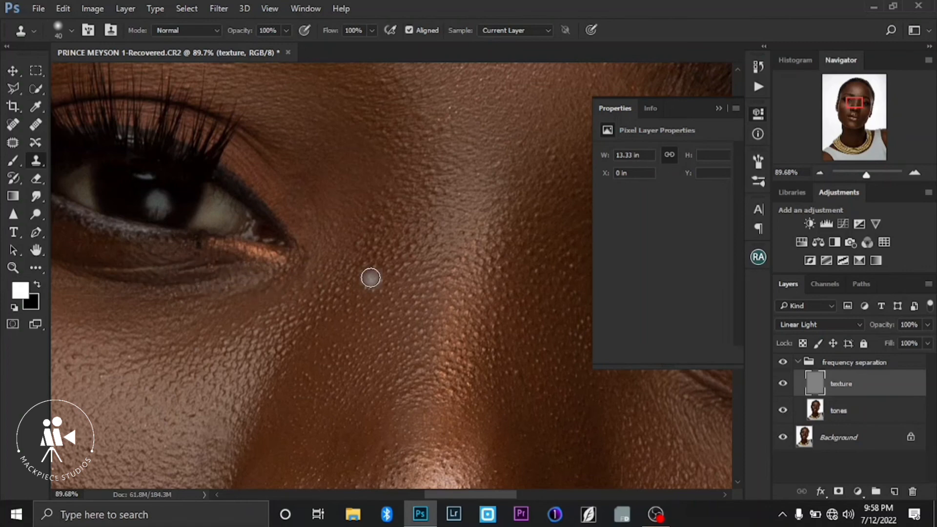
left_click_drag(355, 274, 293, 314)
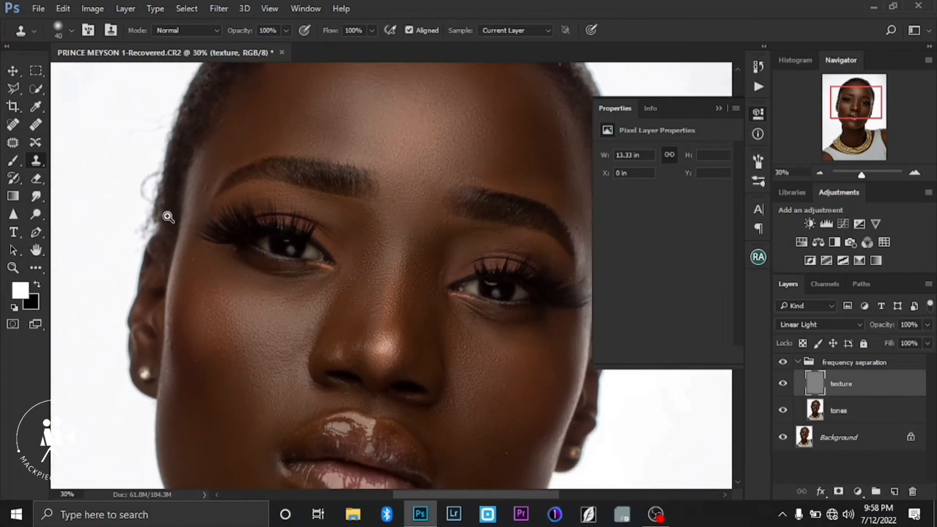
Retouch the texture blemishes along the temple and outer eye on the image's left, continuing to the hairline.
mouse_move(169, 214)
left_mouse_down()
mouse_move(196, 230)
mouse_move(209, 261)
mouse_move(224, 266)
left_mouse_up()
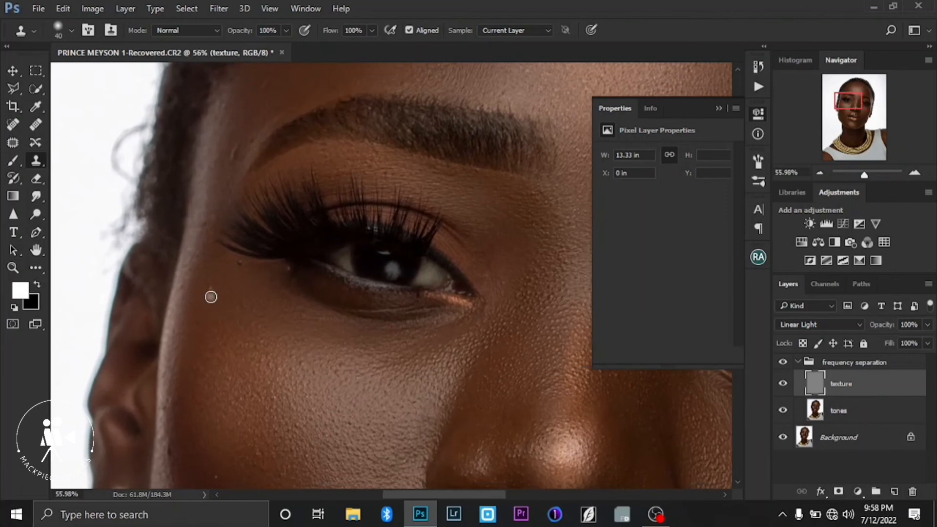
left_click_drag(224, 159, 226, 227)
scroll(343, 230, "right", 3)
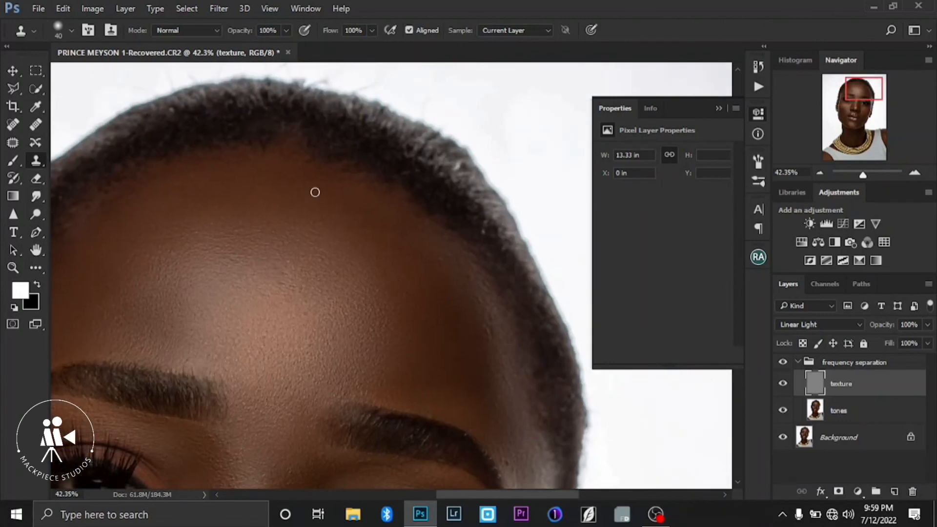
Clone clean texture over the remaining spots on the temple and lower cheek on the image's right.
scroll(314, 190, "down", 3)
scroll(473, 196, "right", 2)
scroll(468, 248, "down", 3)
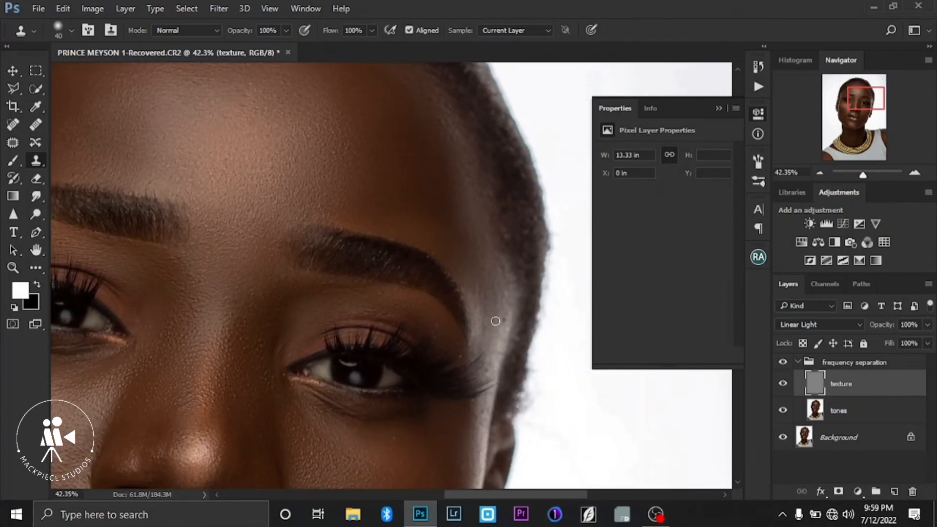
scroll(462, 200, "up", 1)
scroll(466, 214, "down", 3)
scroll(400, 412, "down", 5)
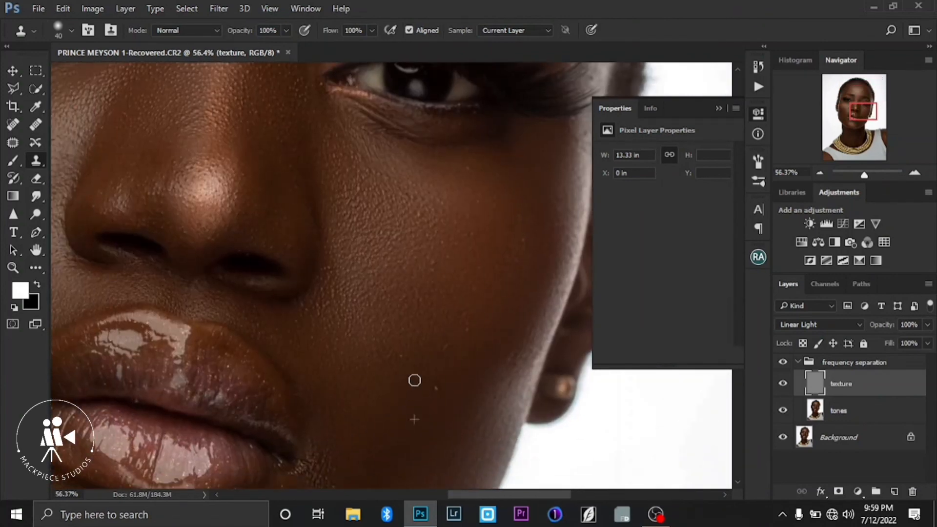
scroll(462, 330, "up", 1)
scroll(368, 226, "up", 1)
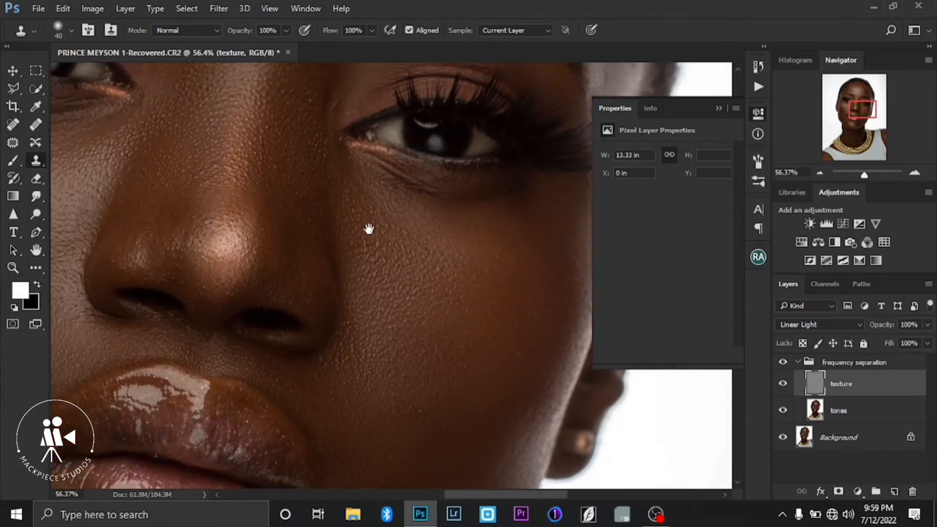
Examine the lips, the cheek and eye on the image's left, and the chin for remaining texture blemishes.
scroll(441, 388, "down", 4)
scroll(209, 254, "left", 1)
scroll(210, 254, "up", 2)
scroll(166, 317, "left", 1)
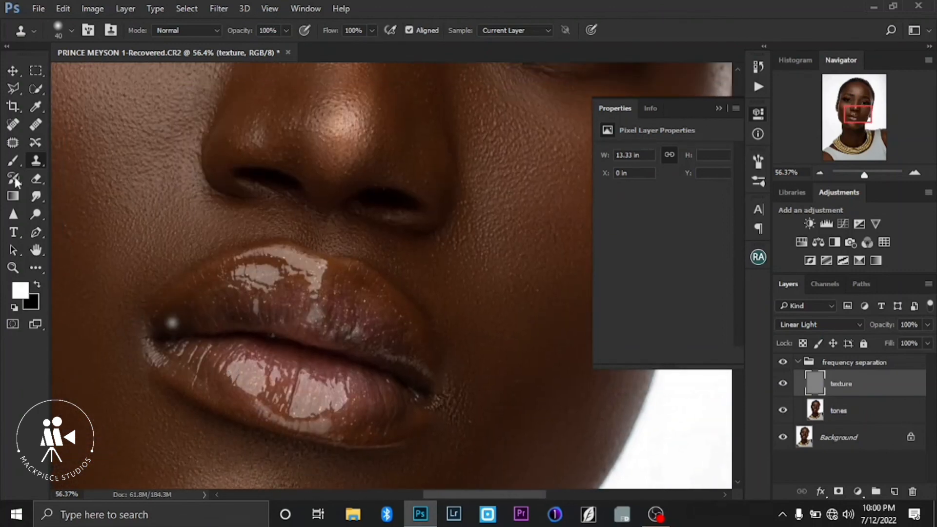
scroll(178, 303, "up", 2)
scroll(177, 303, "left", 1)
scroll(94, 232, "left", 1)
scroll(101, 287, "up", 3)
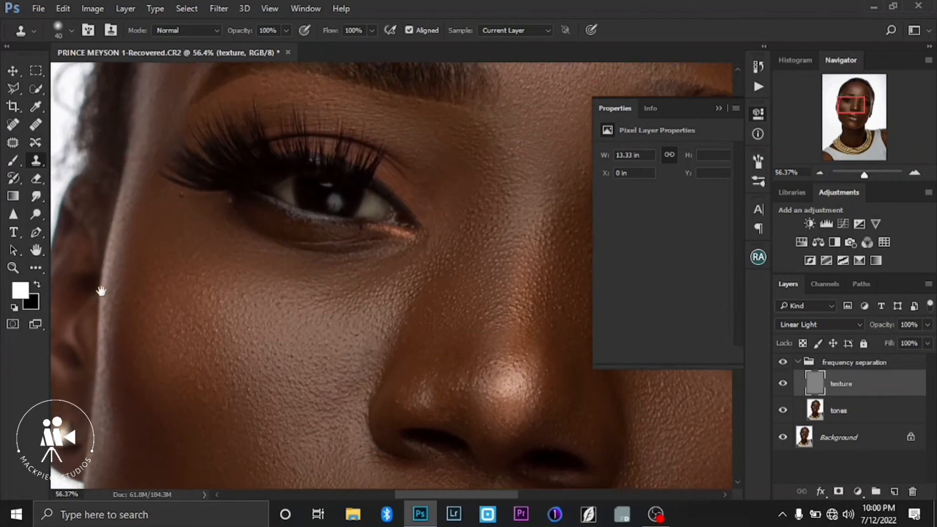
scroll(271, 307, "down", 6)
scroll(272, 307, "right", 1)
left_click_drag(356, 335, 302, 304)
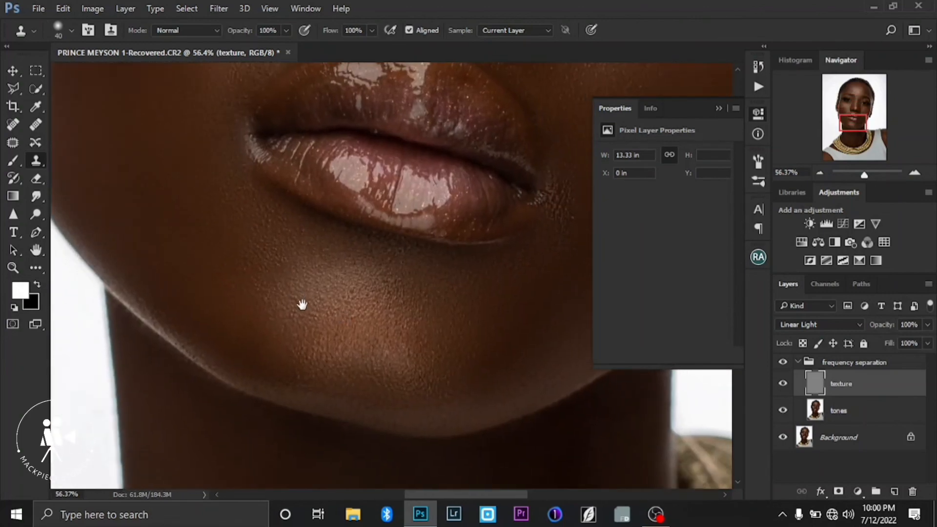
Reduce the Clone Stamp to 30 pixels and clone away rough texture at the mouth corner on the image's right and on the chin.
scroll(372, 345, "down", 3)
scroll(452, 230, "up", 3)
scroll(441, 221, "right", 2)
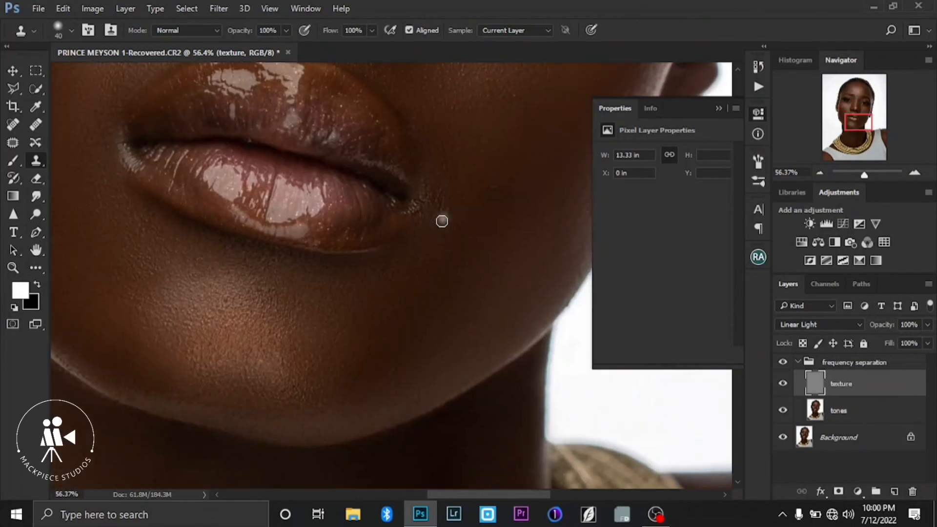
scroll(431, 259, "up", 3)
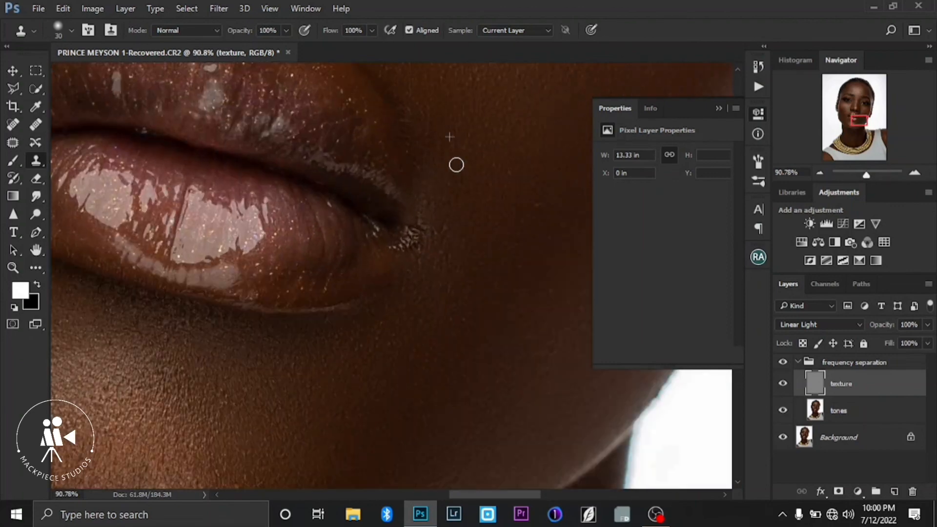
scroll(324, 356, "down", 2)
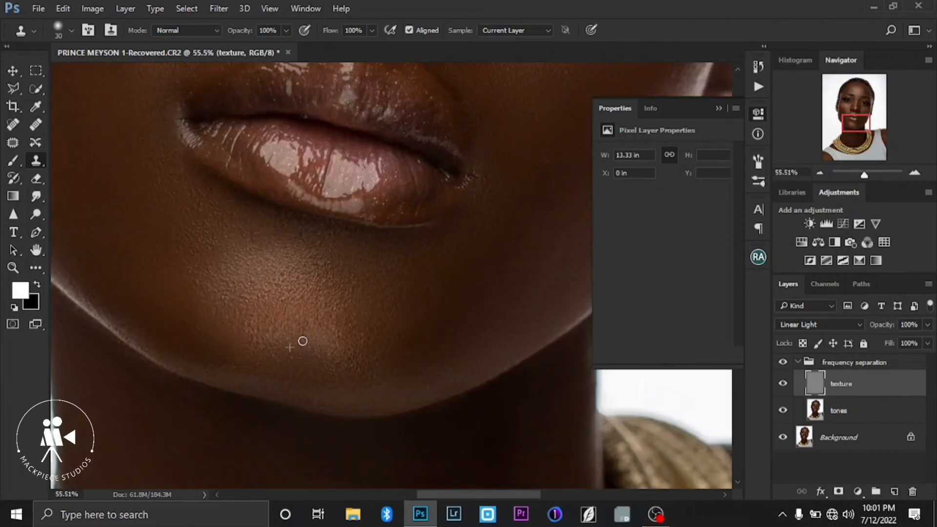
scroll(302, 339, "down", 3)
Clone out small texture spots along the nose bridge and just below the nose tip.
scroll(334, 341, "up", 5)
scroll(433, 215, "up", 3)
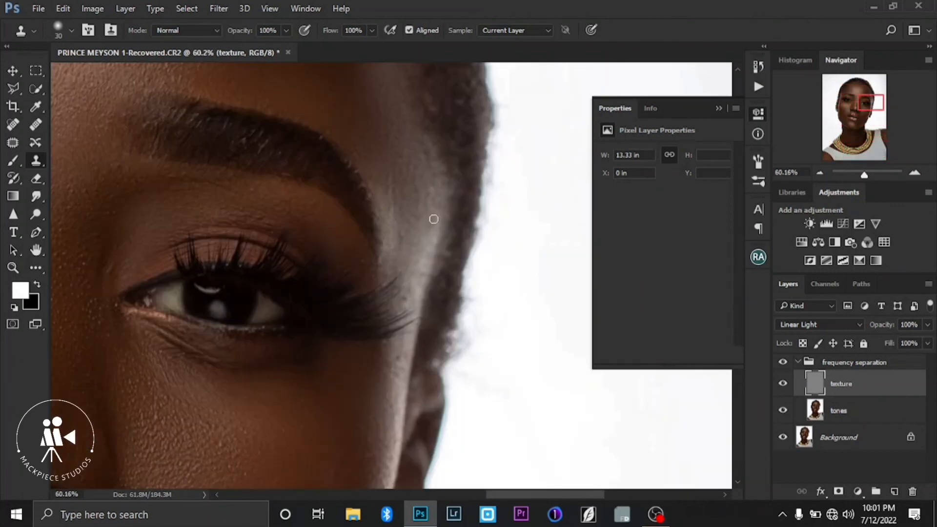
scroll(397, 218, "down", 2)
scroll(260, 243, "down", 2)
scroll(260, 243, "up", 2)
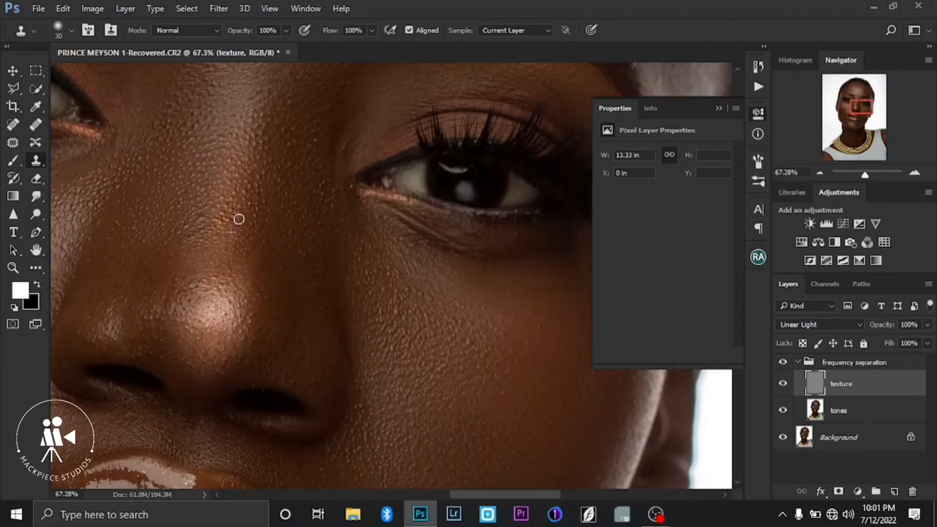
scroll(98, 310, "up", 1)
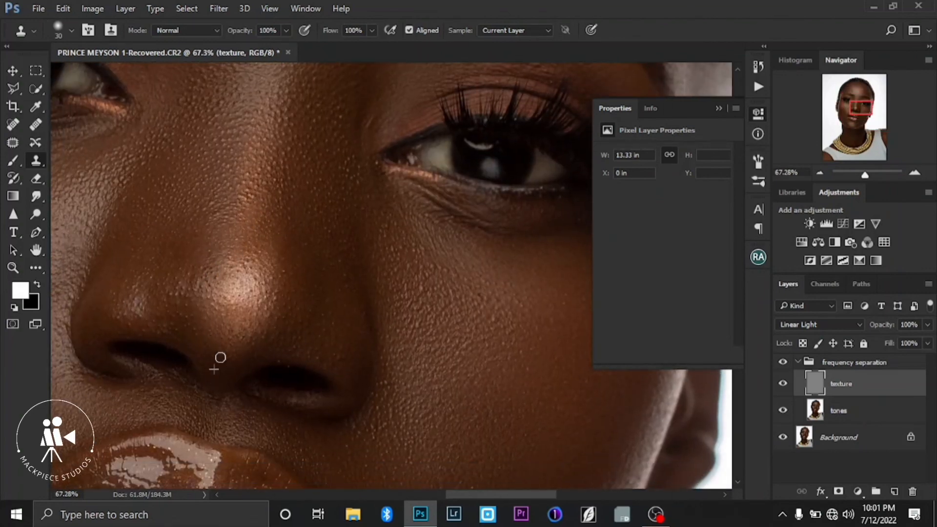
Clean up the texture beside the inner end of the eyebrow on the image's right and across the upper forehead.
scroll(219, 358, "up", 6)
scroll(320, 387, "right", 3)
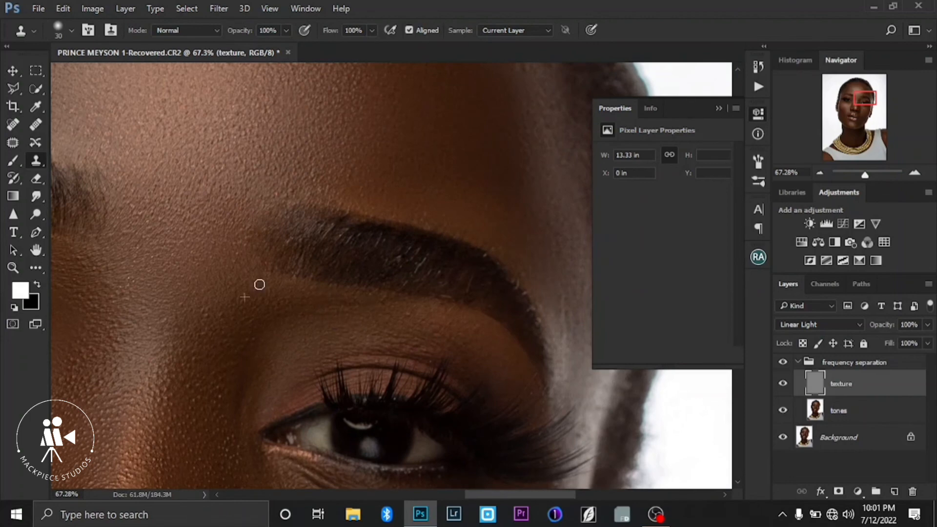
scroll(259, 212, "up", 5)
scroll(222, 164, "left", 2)
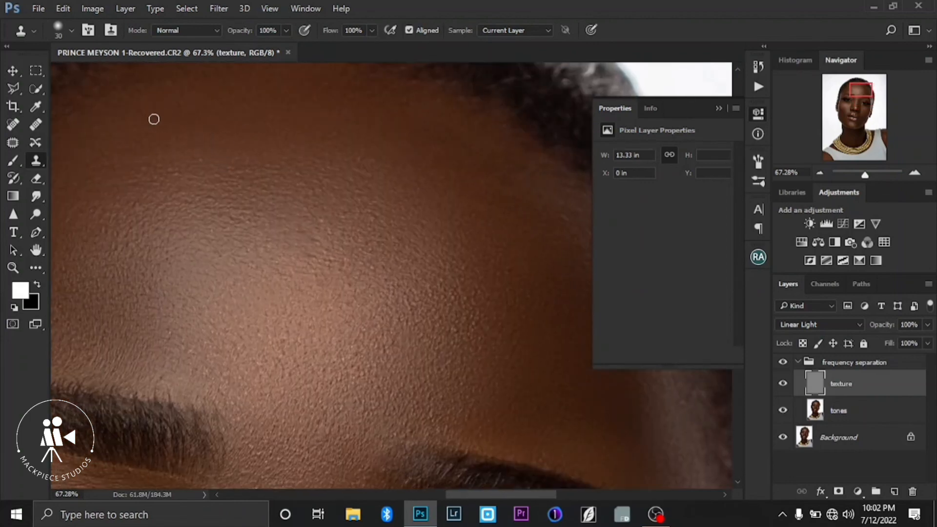
Compare the whole portrait before and after retouching by toggling the visibility of the frequency separation group.
scroll(153, 117, "down", 5)
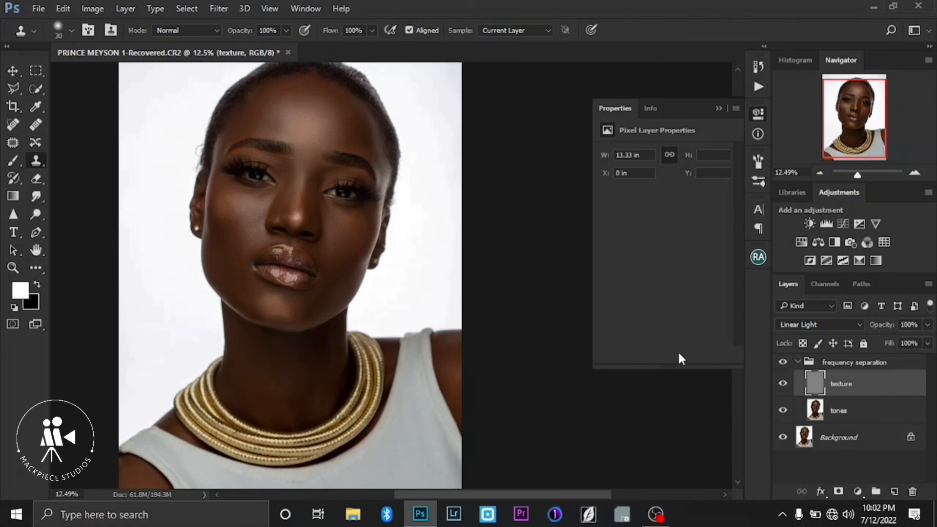
left_click(782, 362)
left_click(782, 363)
left_click(783, 363)
left_click(783, 363)
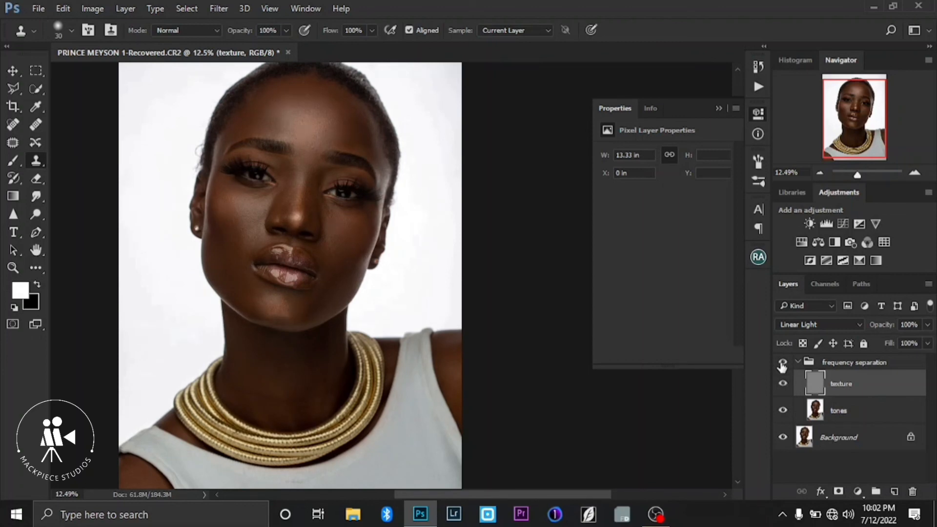